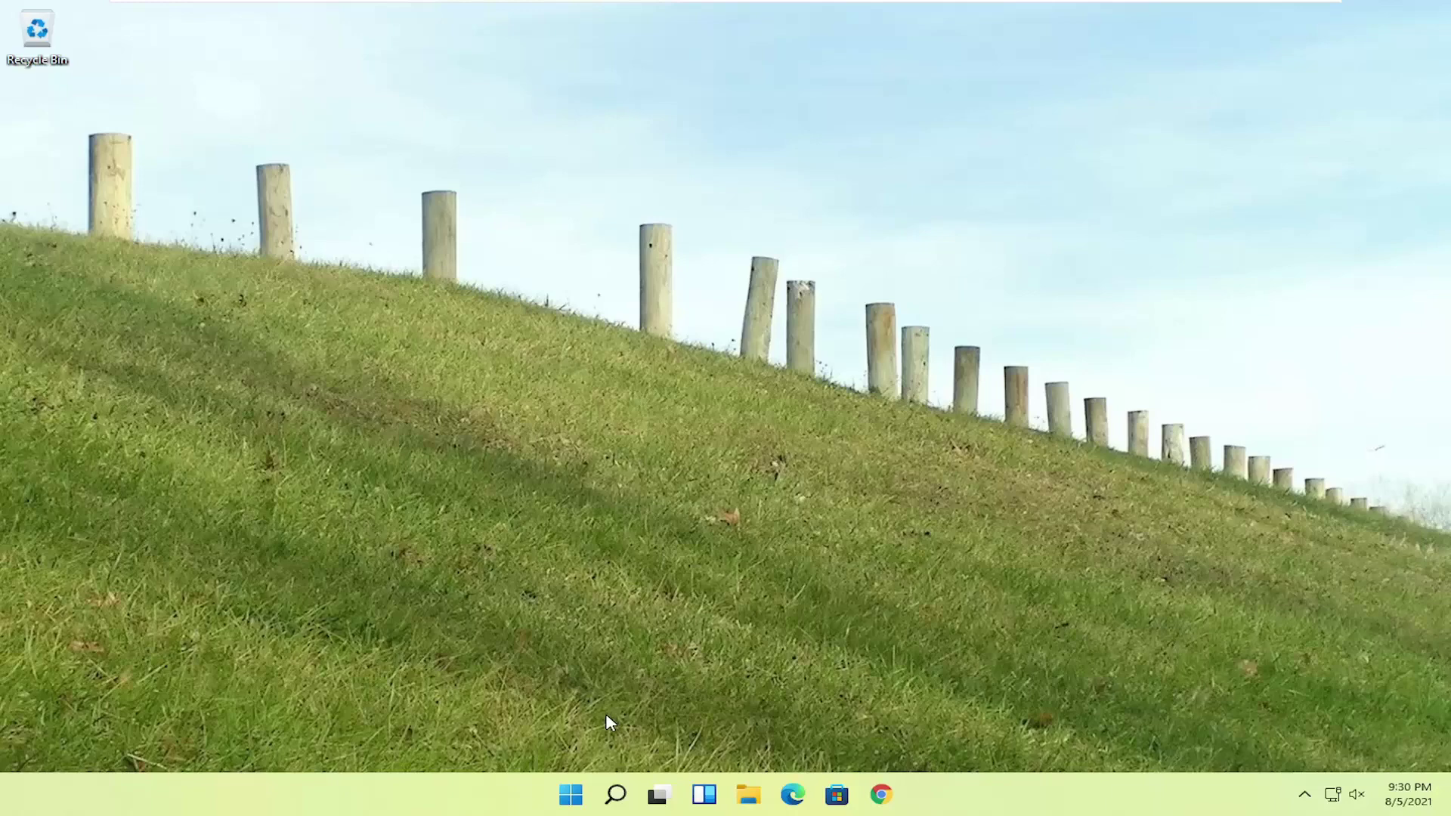
Restart Windows 11 from the Start button's right-click menu into the recovery environment.
right_click(573, 797)
mouse_move(553, 723)
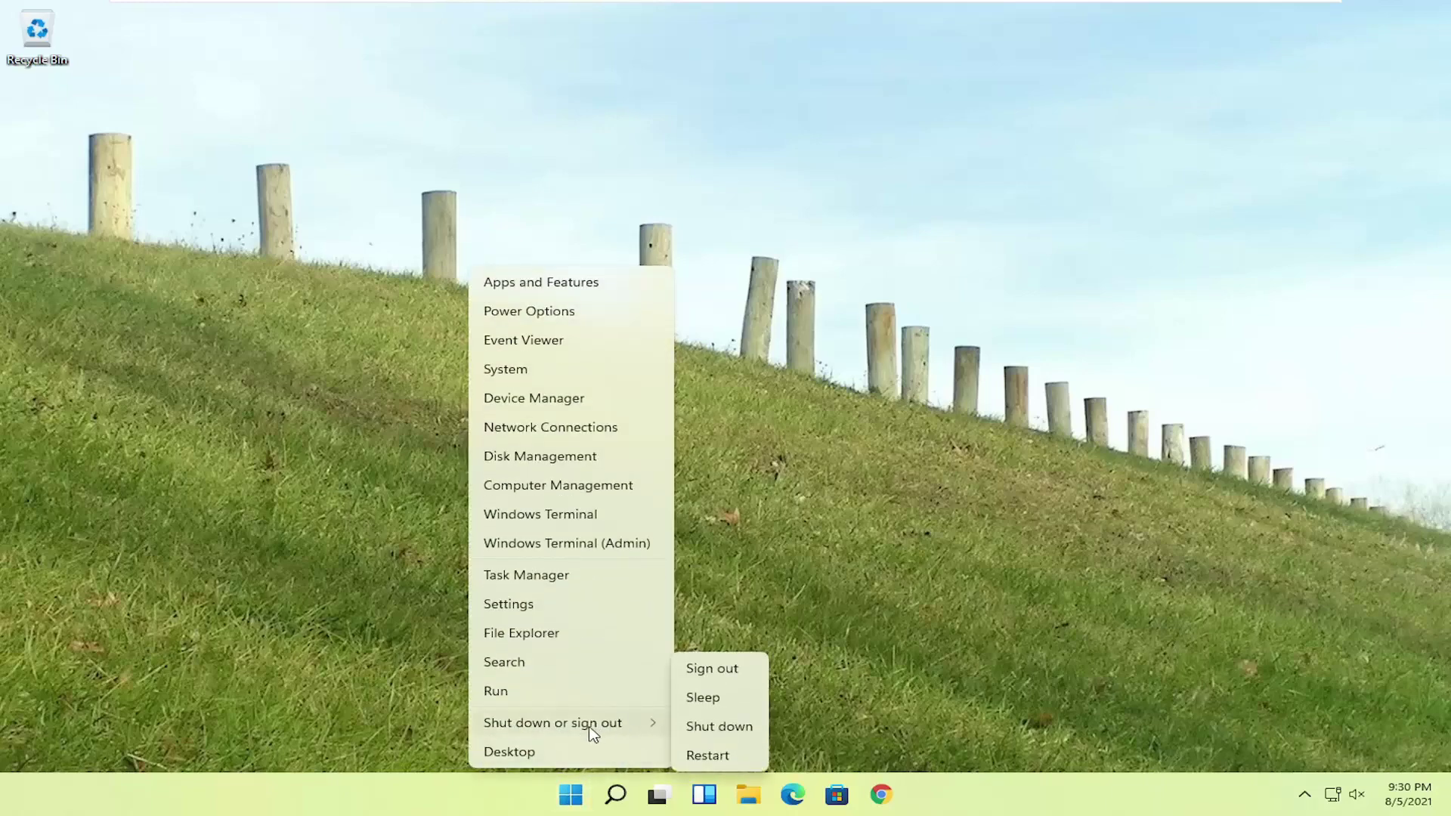
left_click(714, 756)
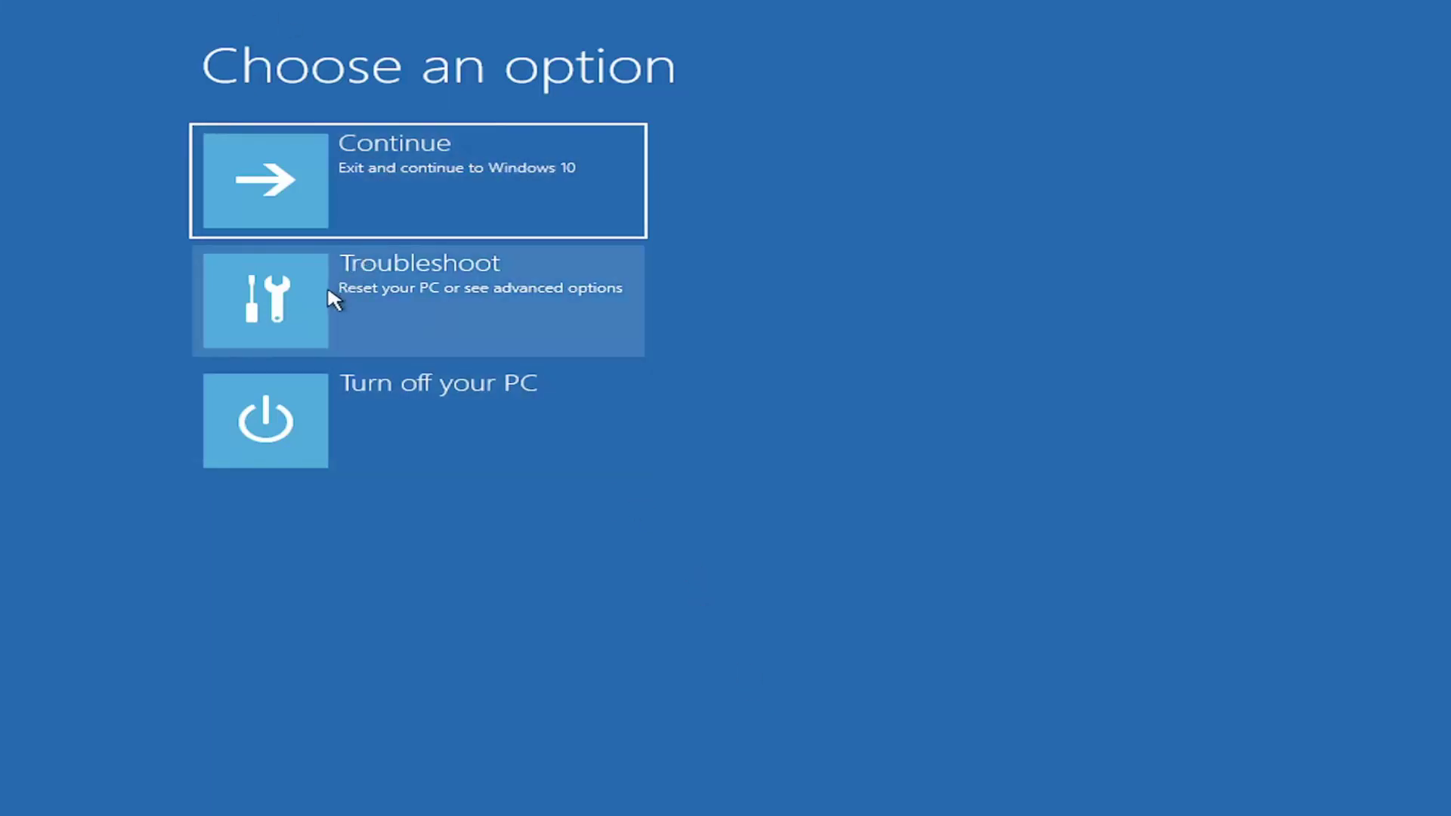
Open Troubleshoot, look through the Reset this PC options, then go back to Troubleshoot.
left_click(475, 299)
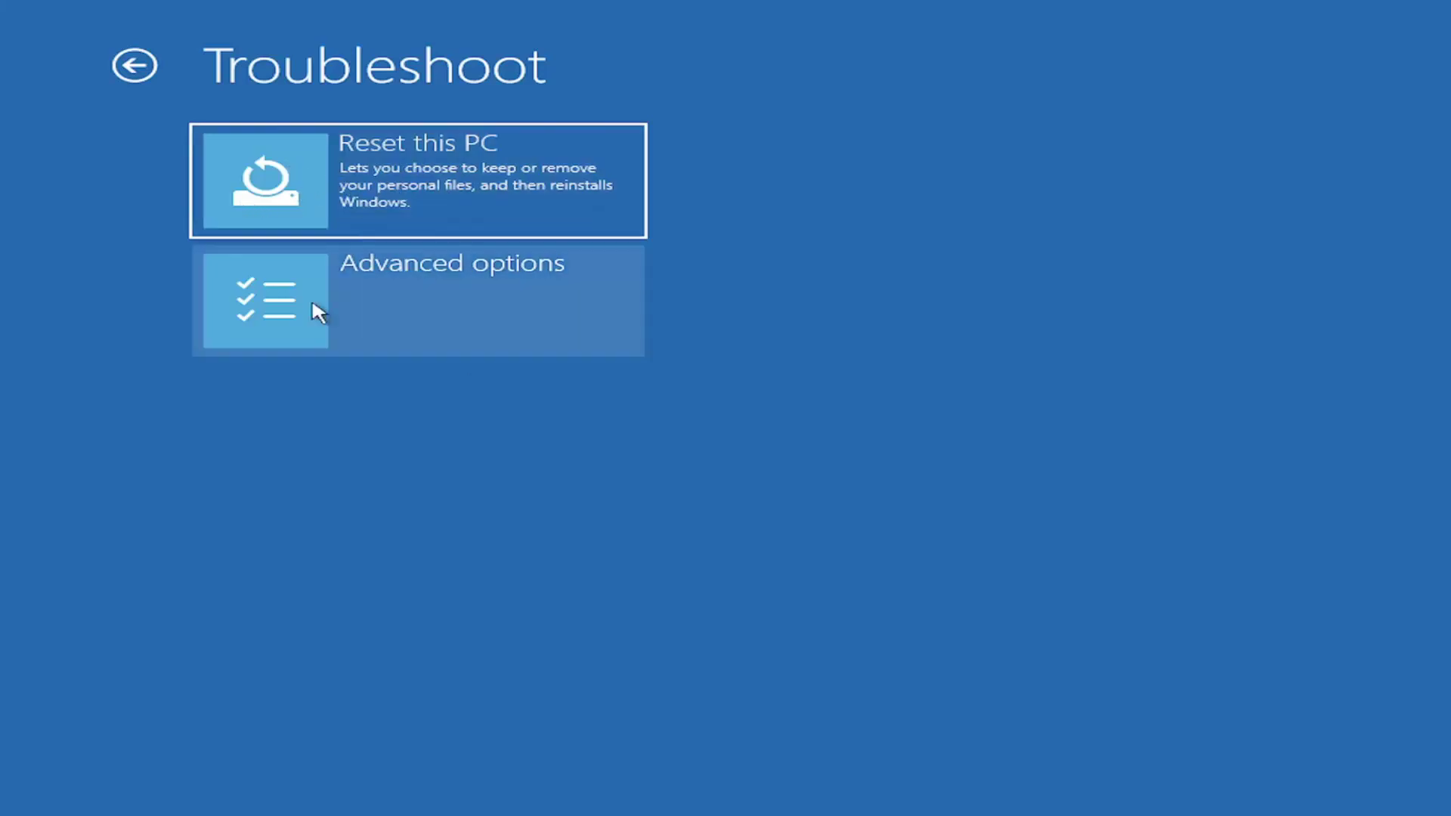
left_click(346, 195)
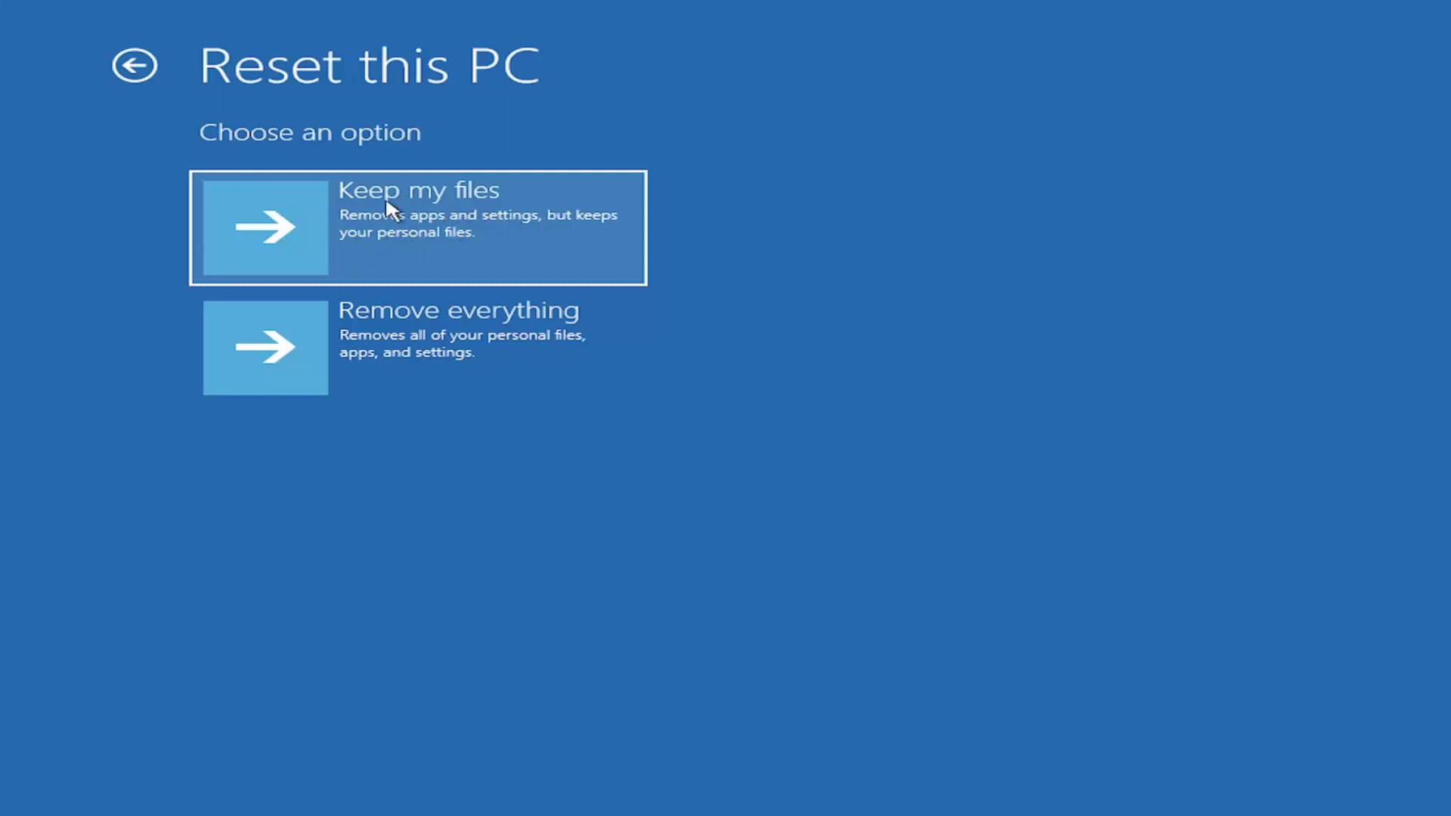
left_click(337, 250)
left_click(354, 193)
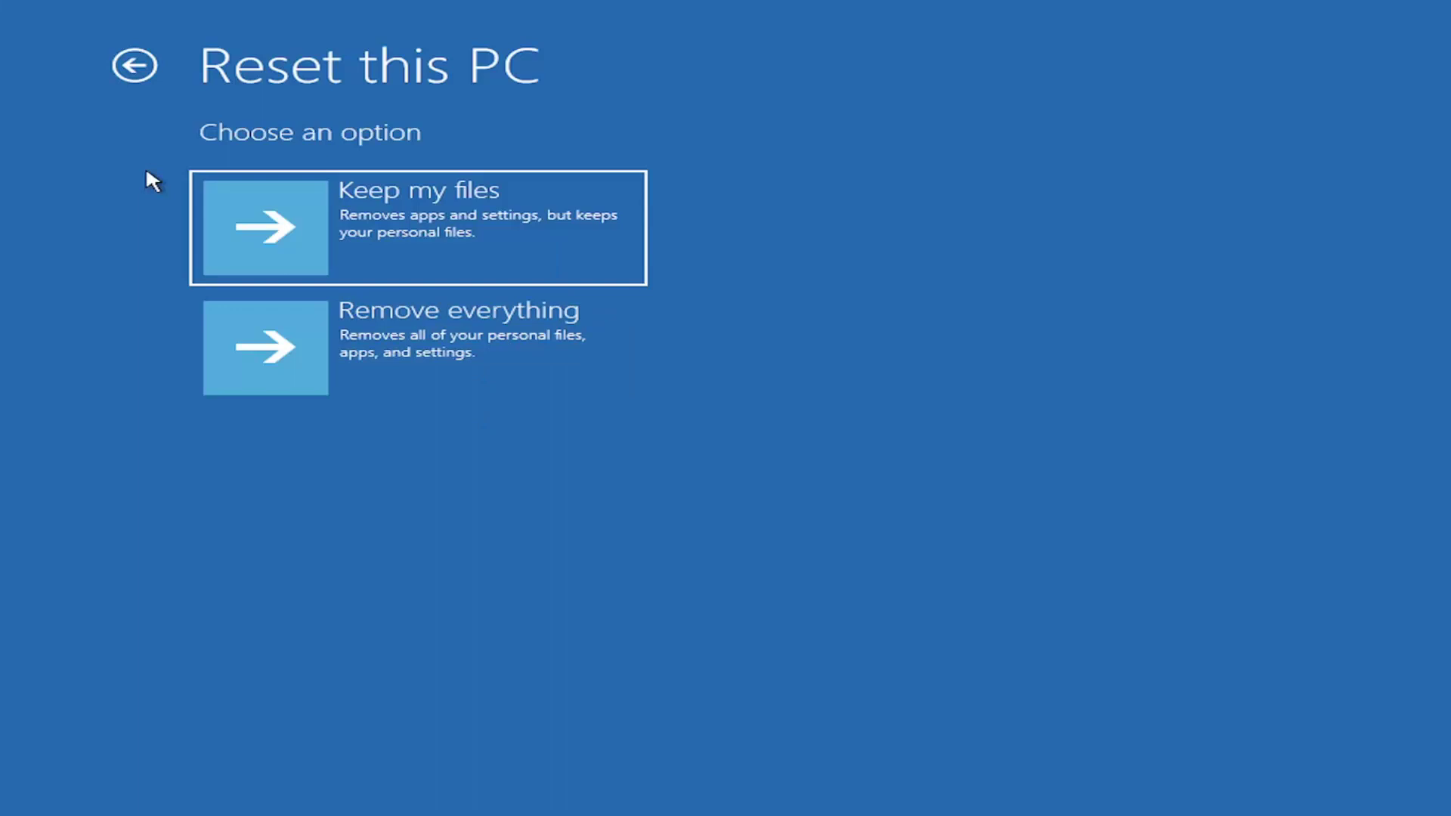
left_click(137, 68)
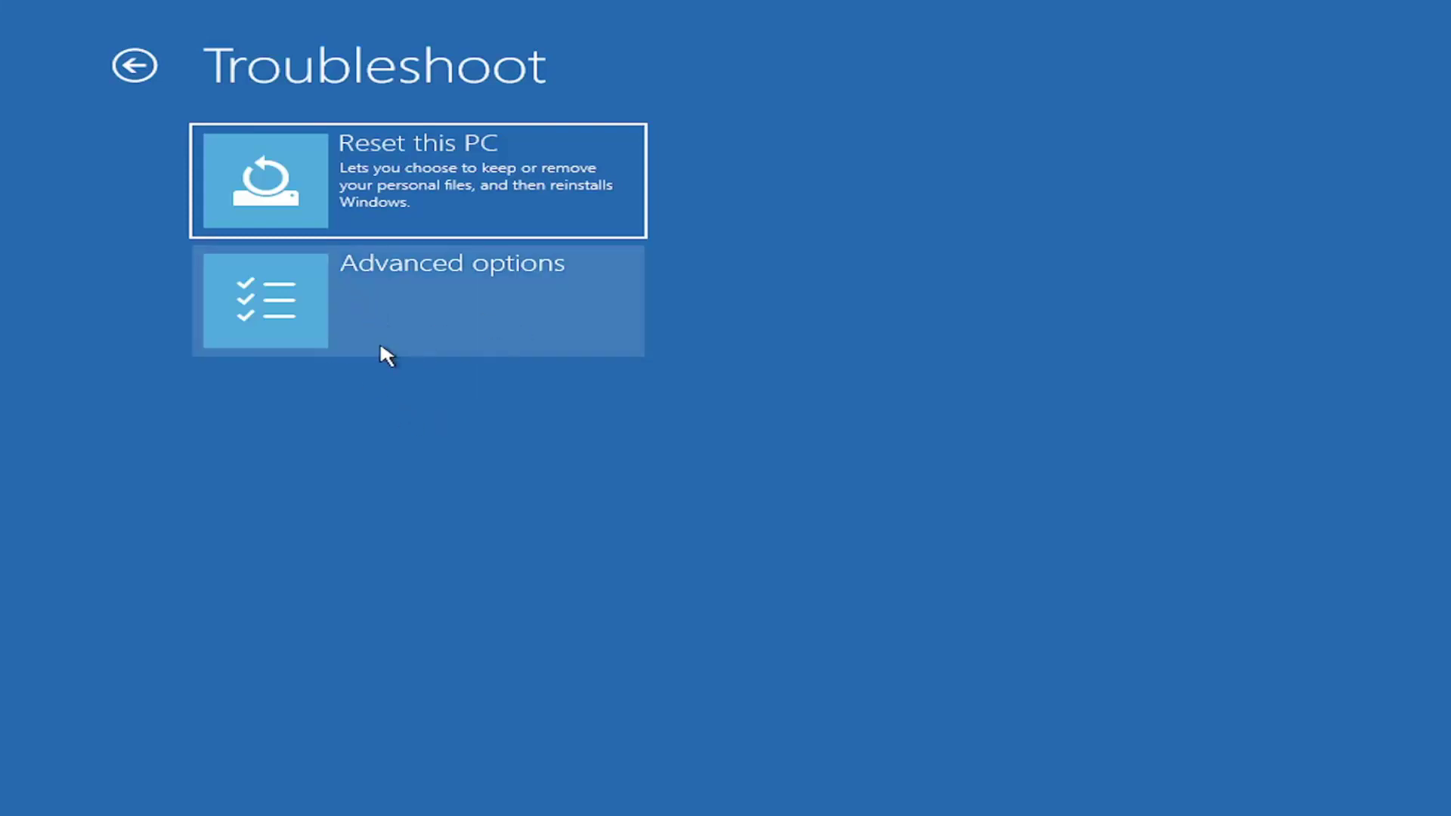
Open the Advanced options tile on the Troubleshoot screen.
left_click(421, 303)
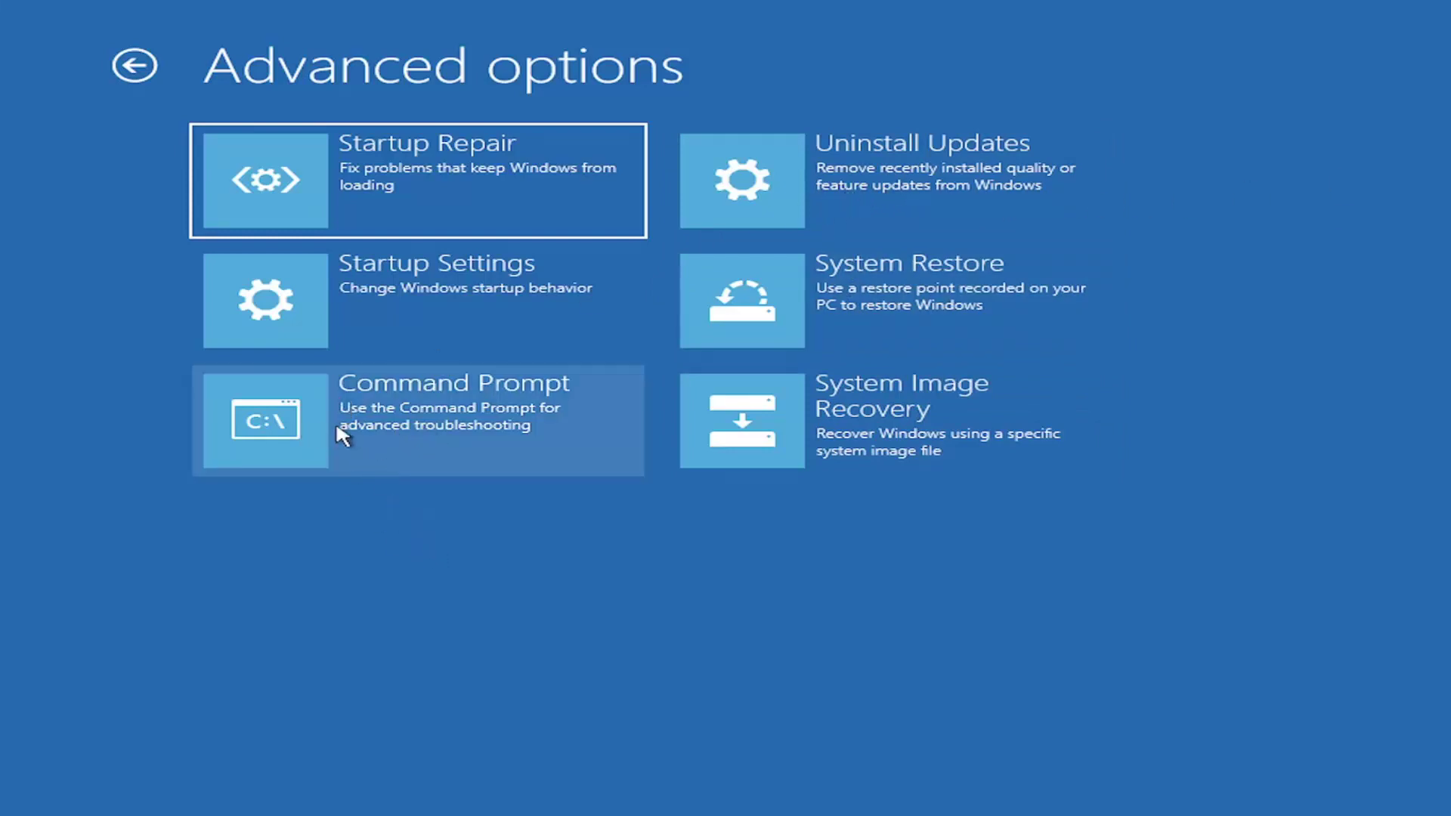
Launch Command Prompt and run Bootrec /fixmbr to repair the master boot record.
left_click(487, 422)
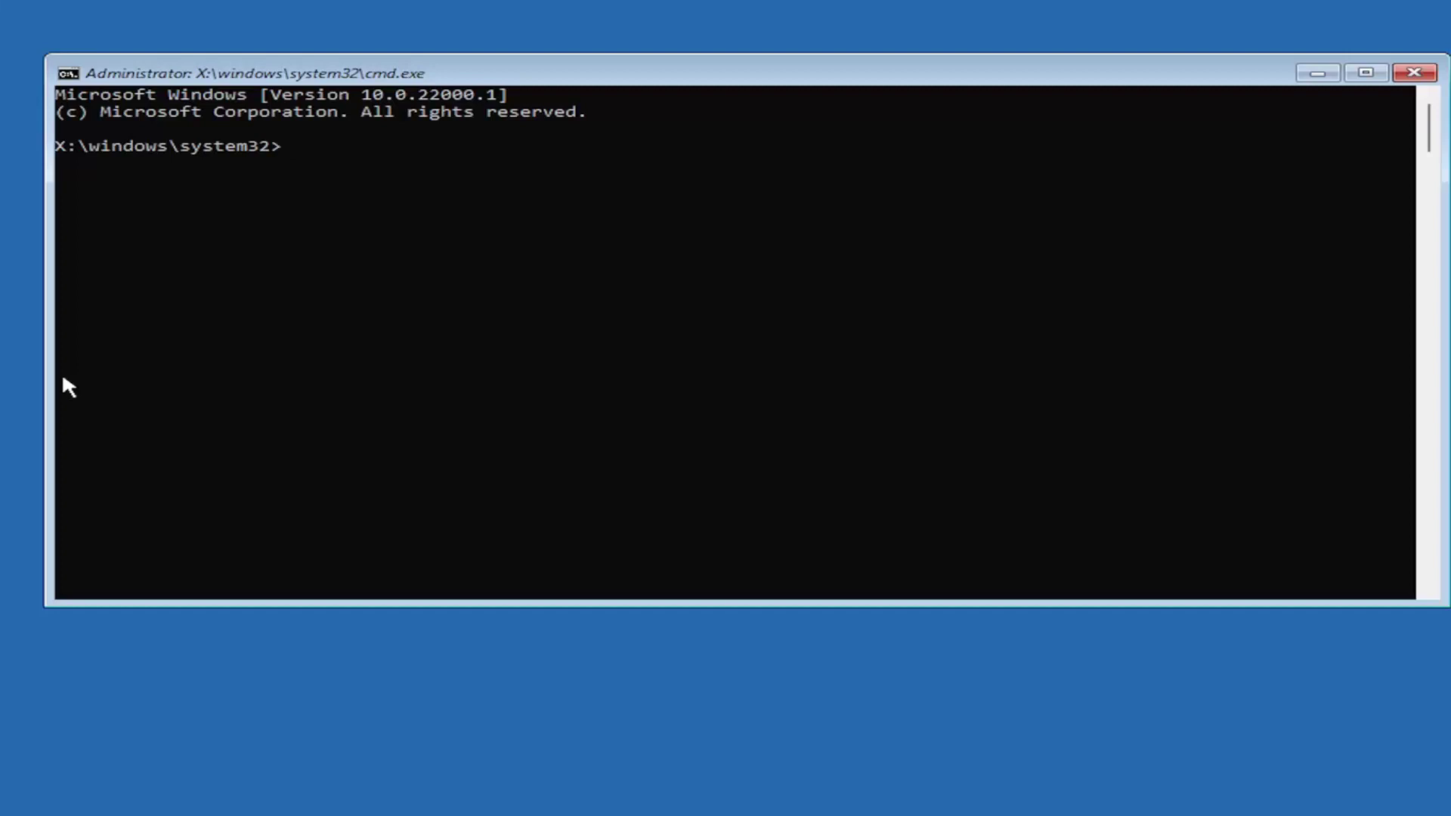
left_click(459, 223)
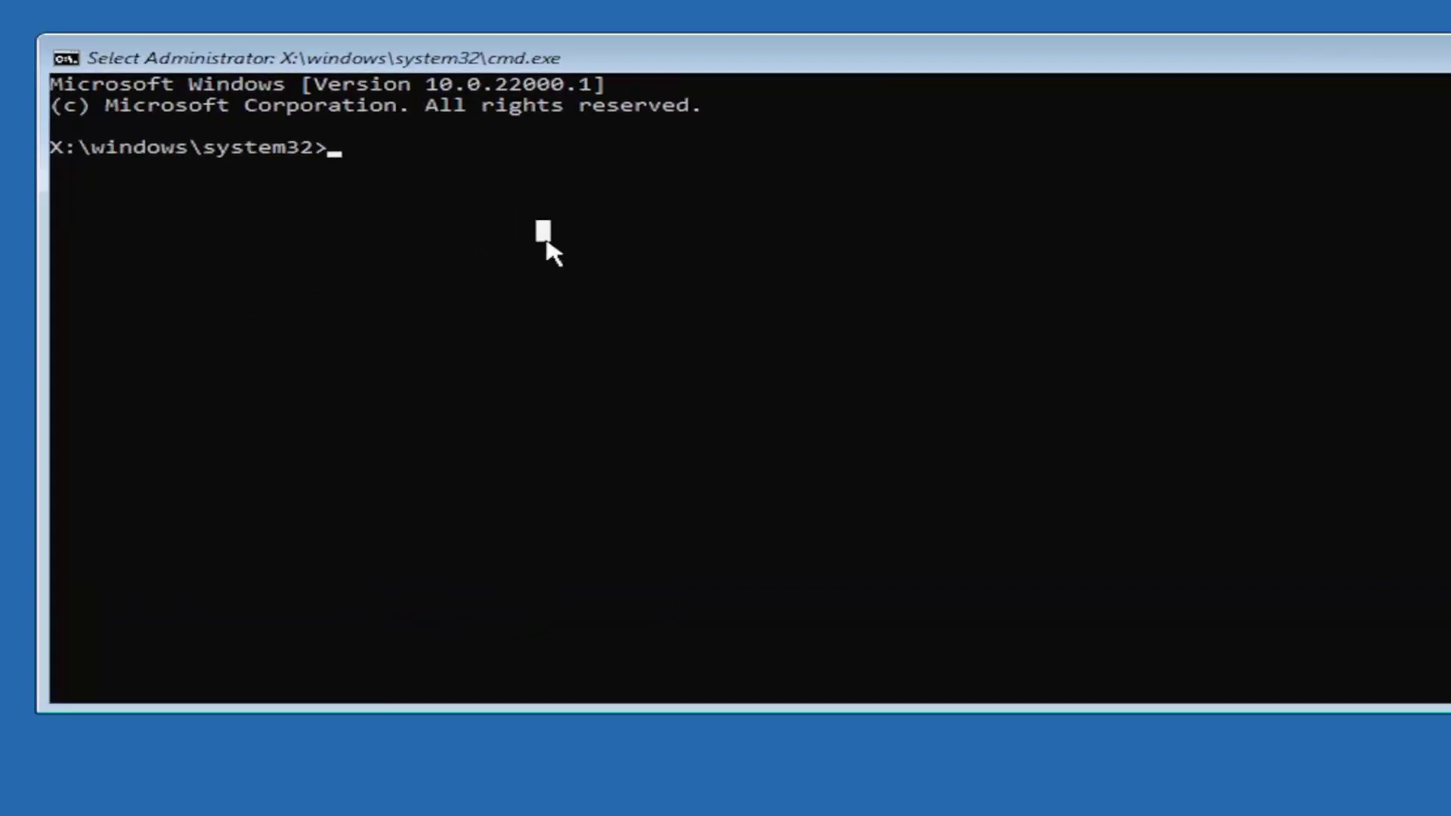
type("Boo")
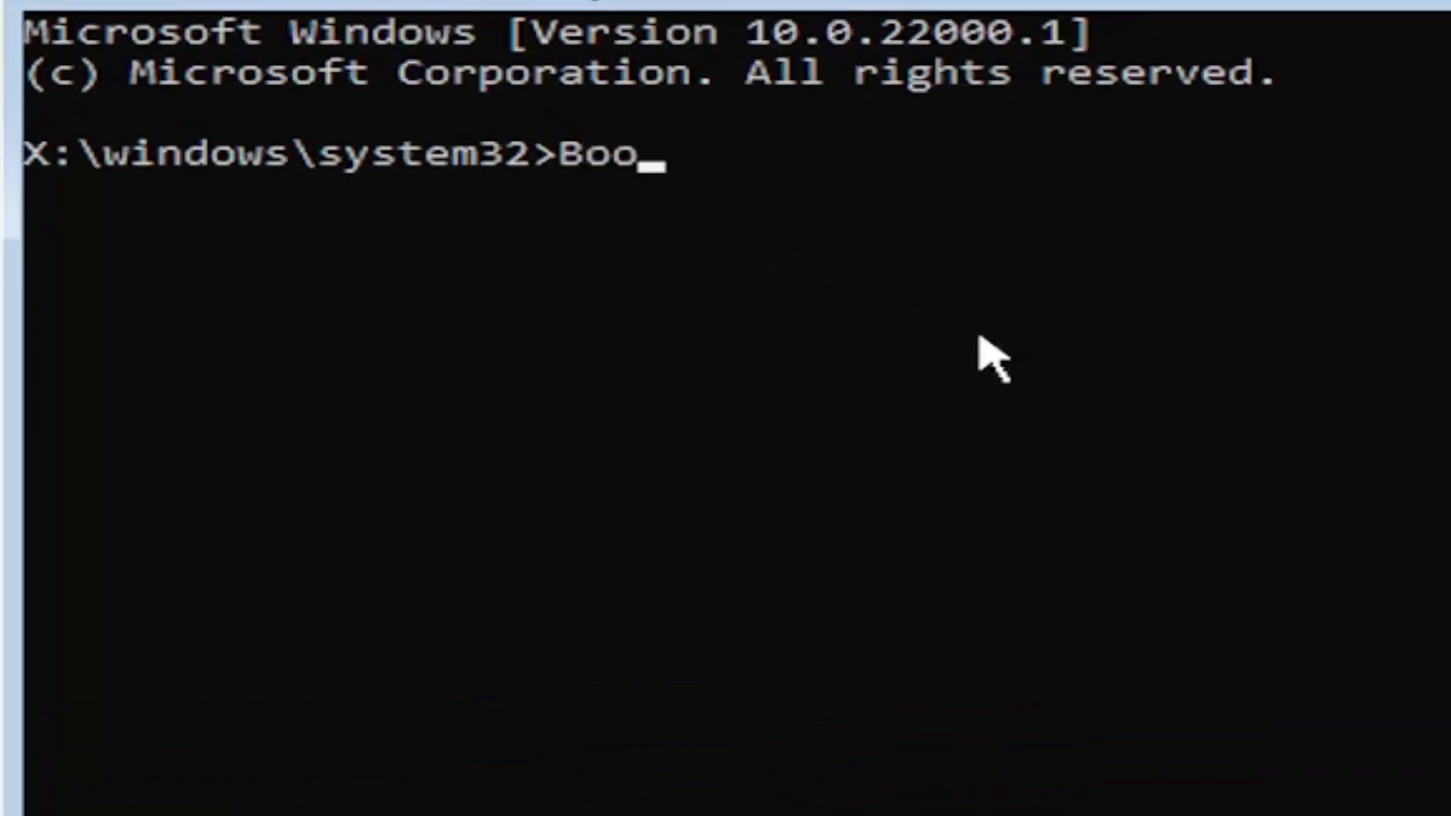
type("trec ")
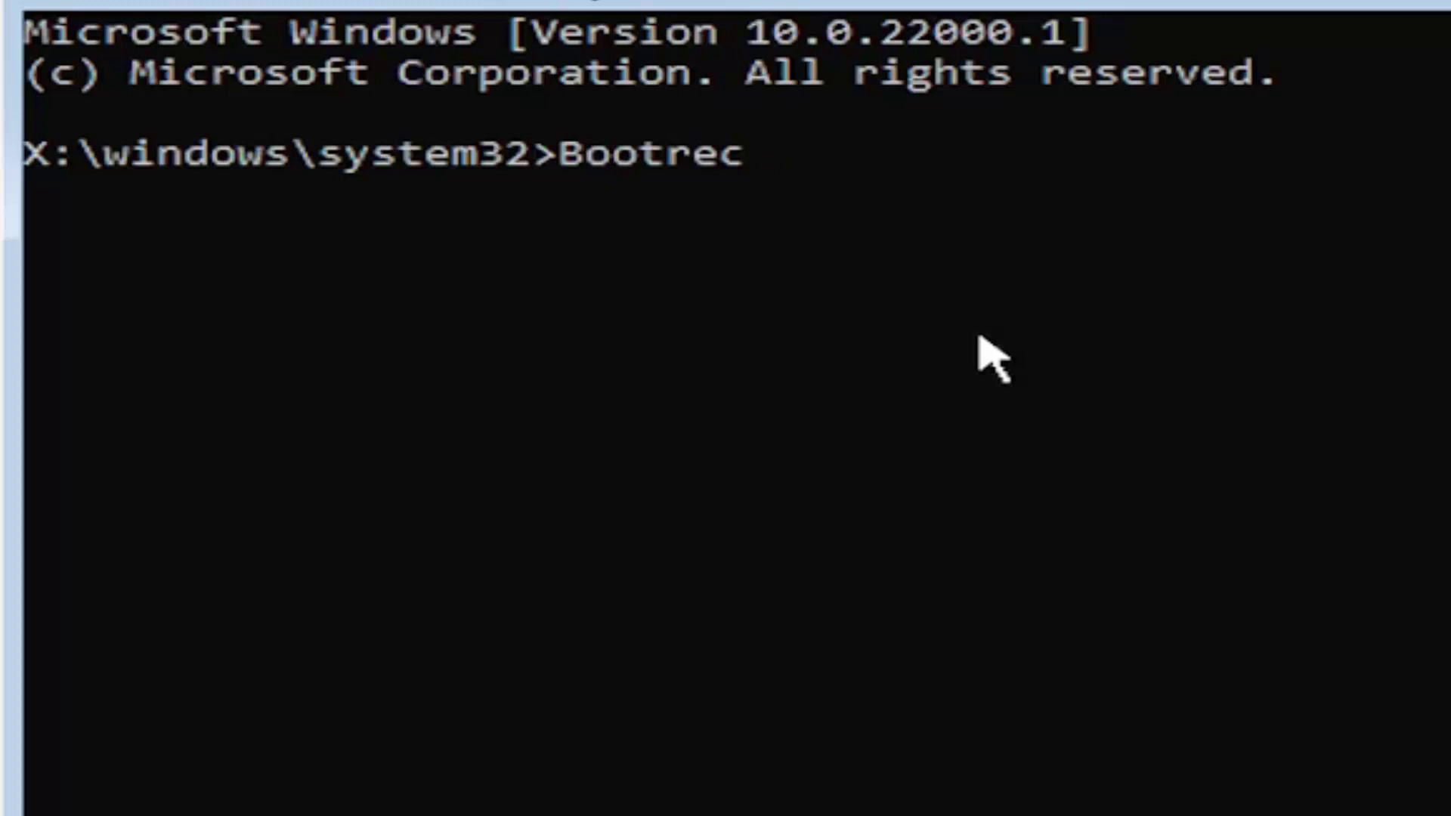
type("/fix")
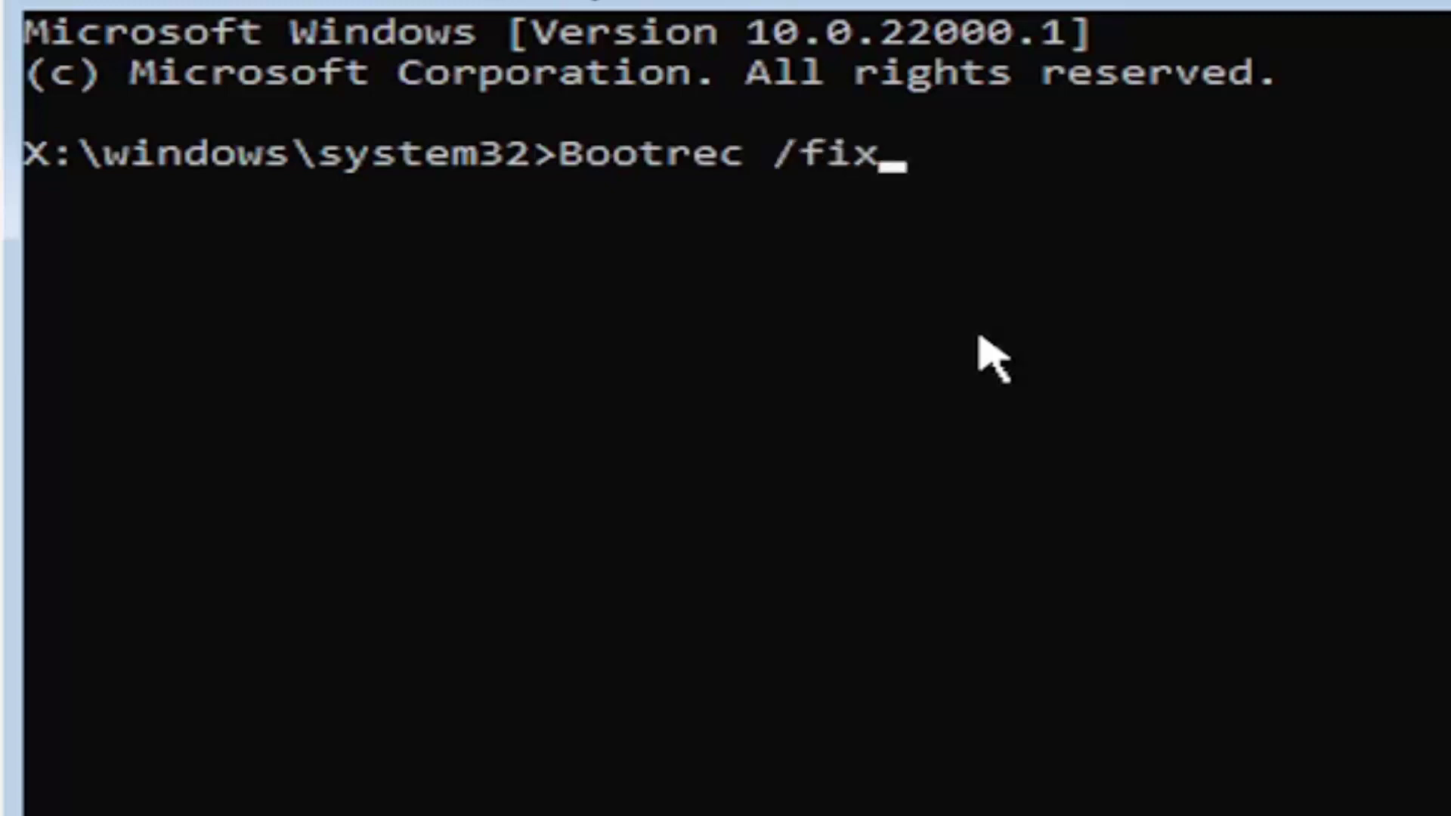
type("mbr")
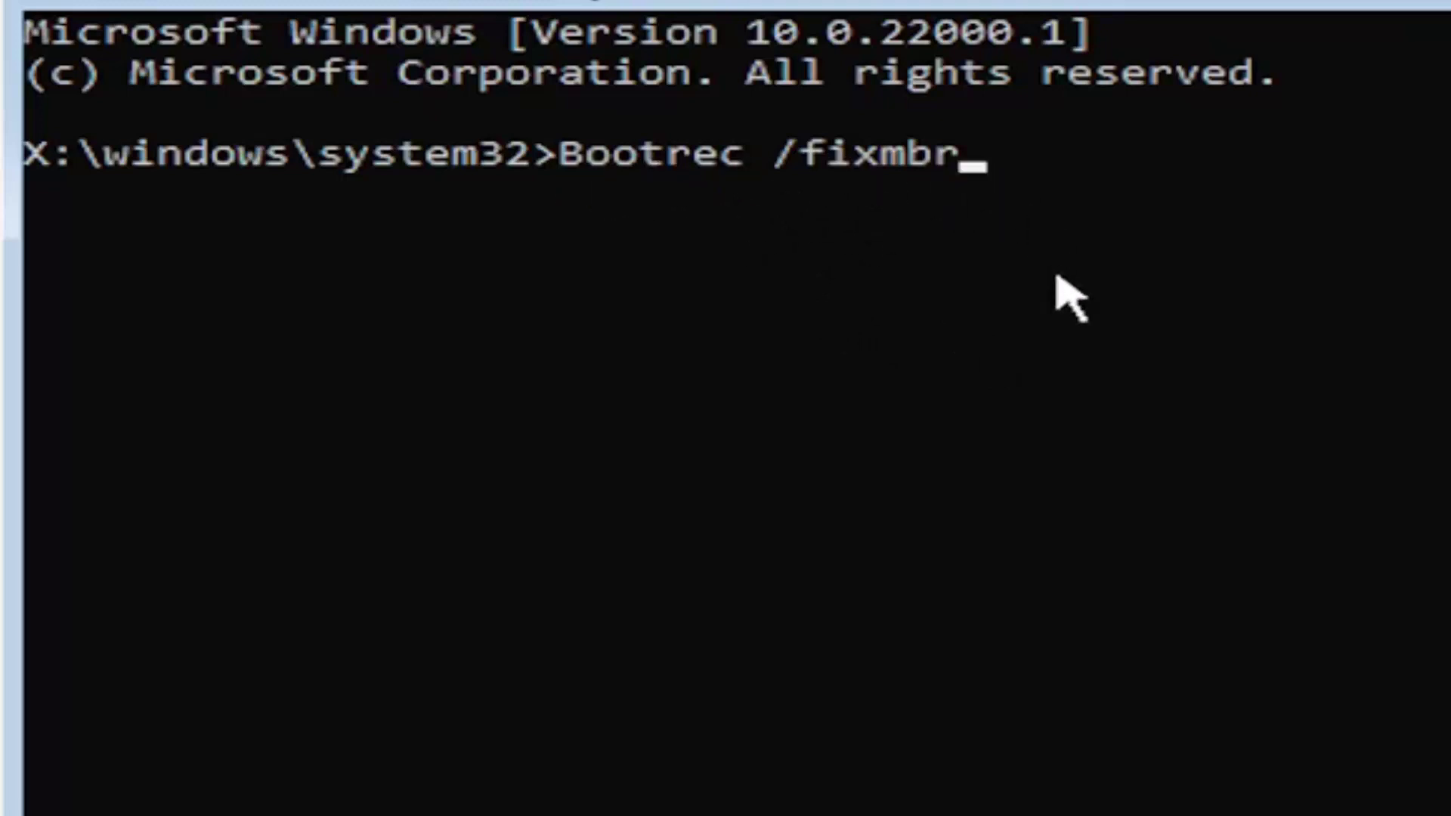
key("Return")
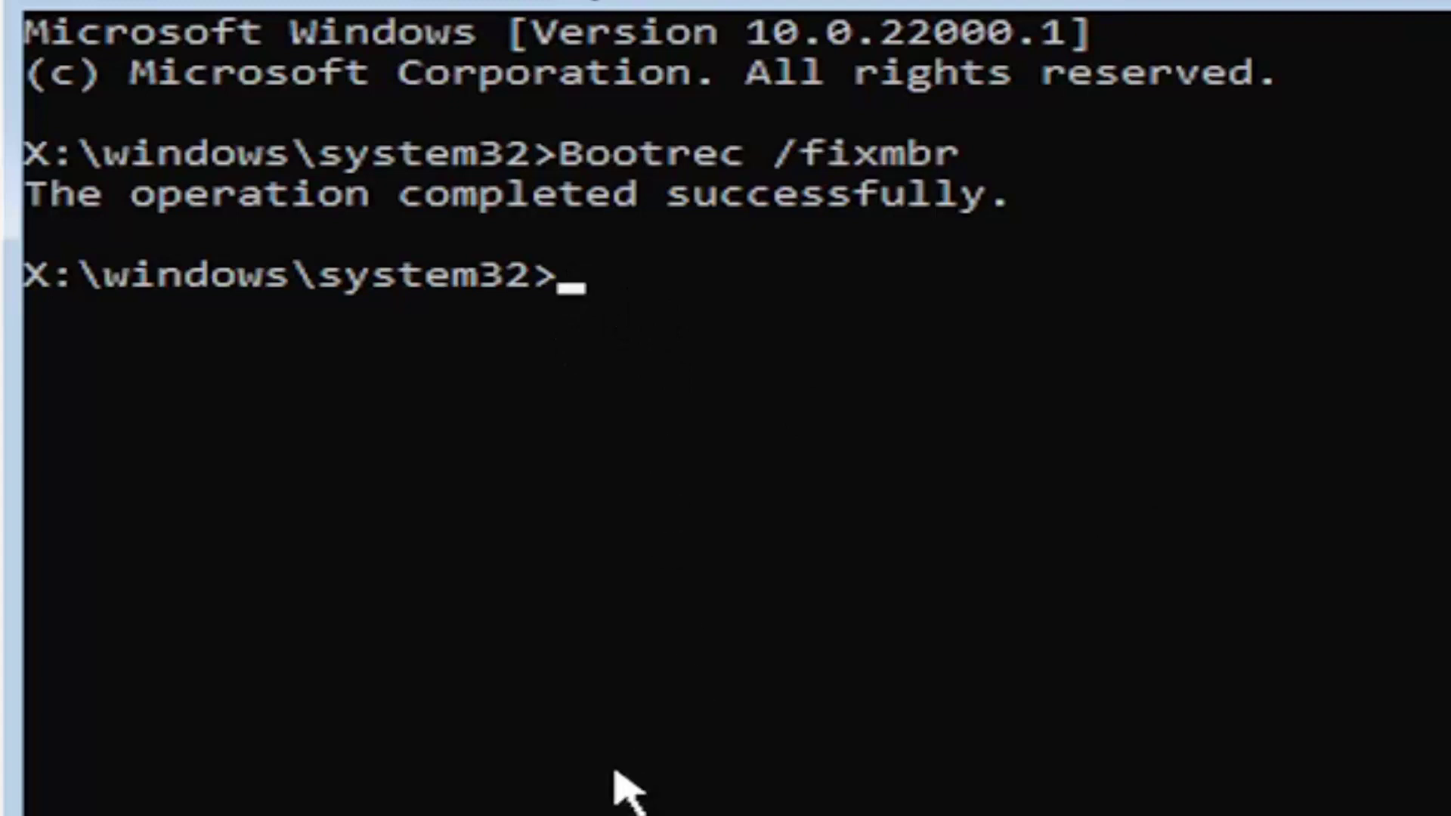
type("bcded")
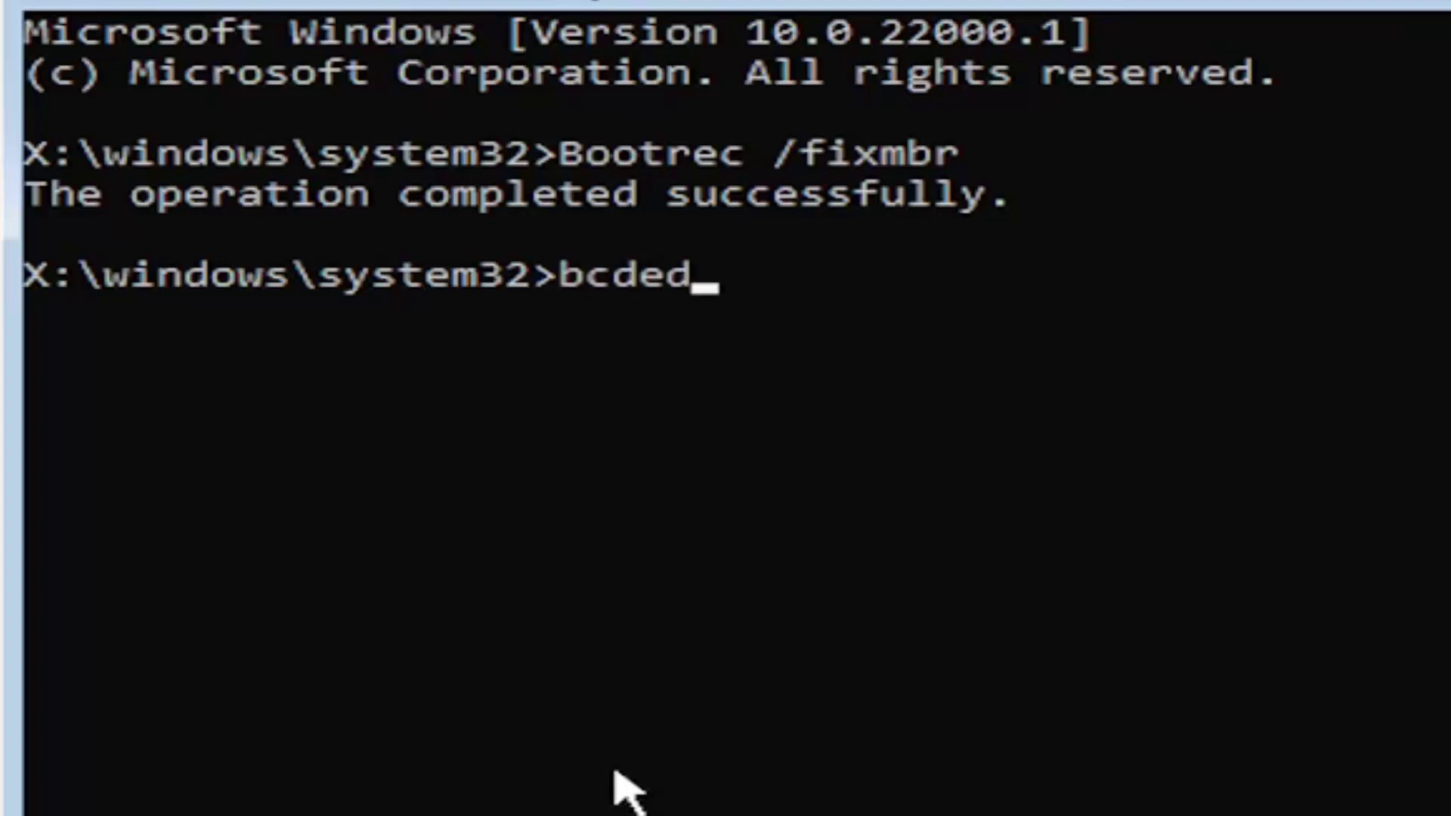
type("it ")
type("/ex")
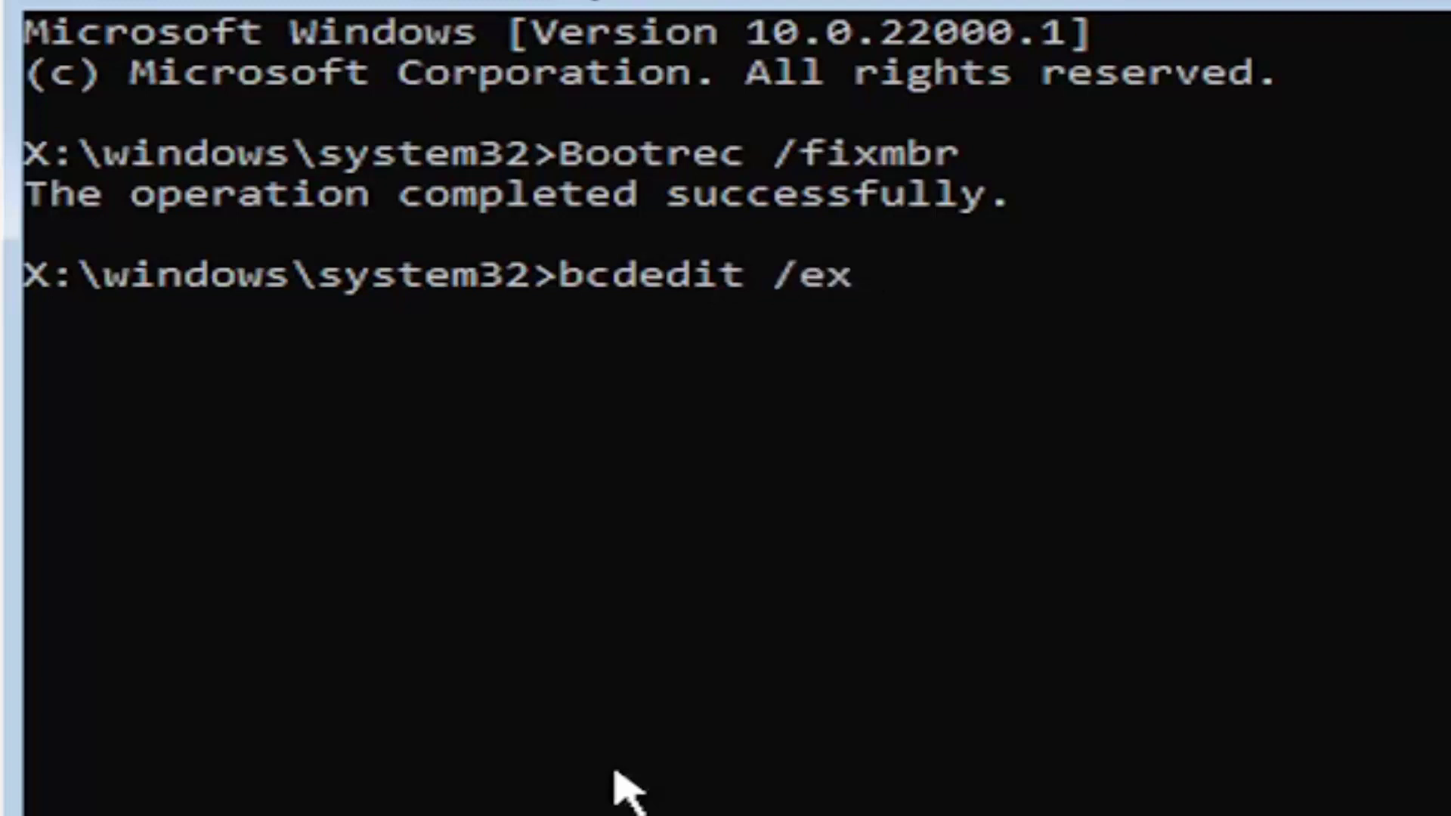
type("port")
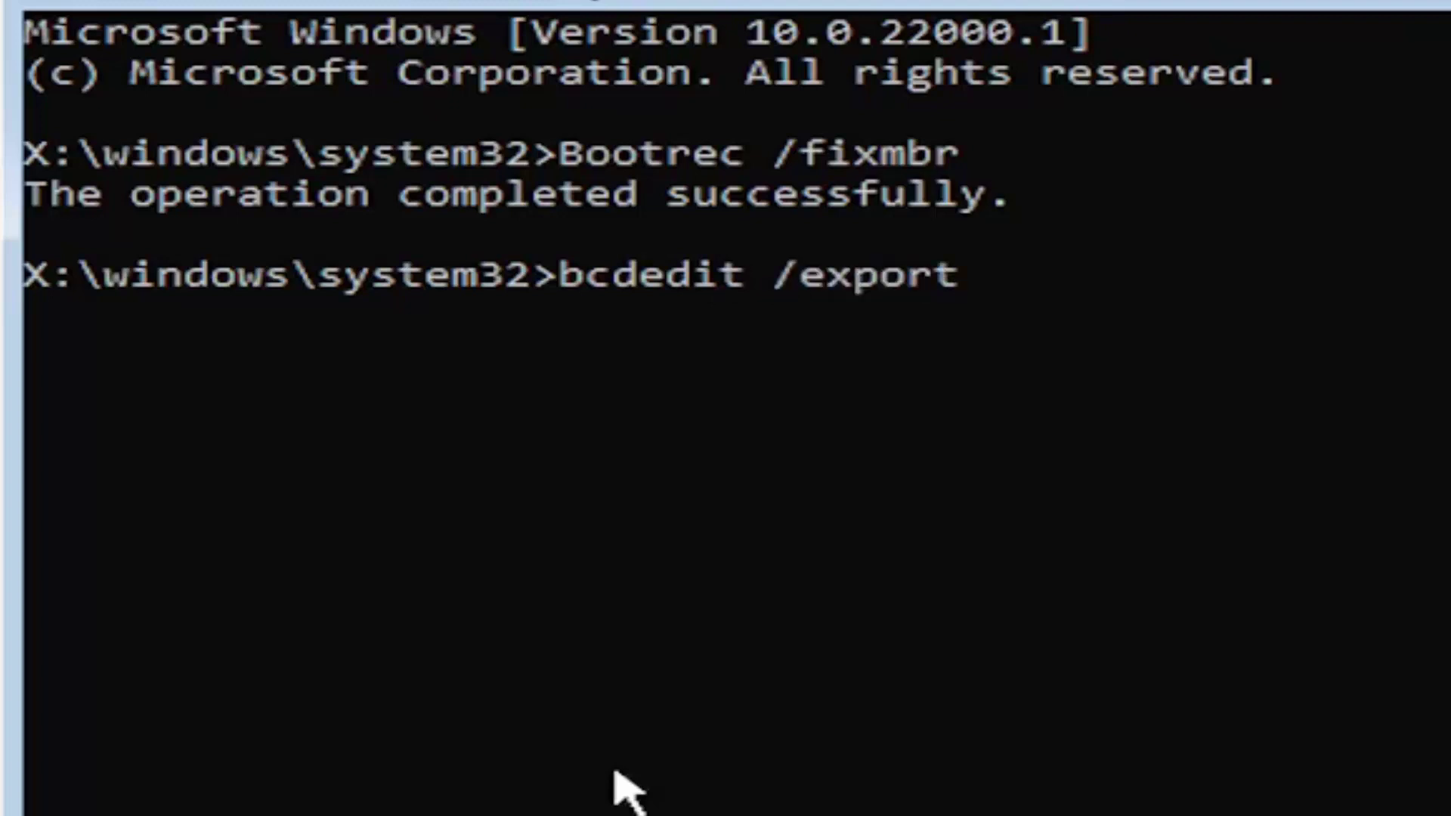
type("c")
type(":")
type("\\")
type("bcdba")
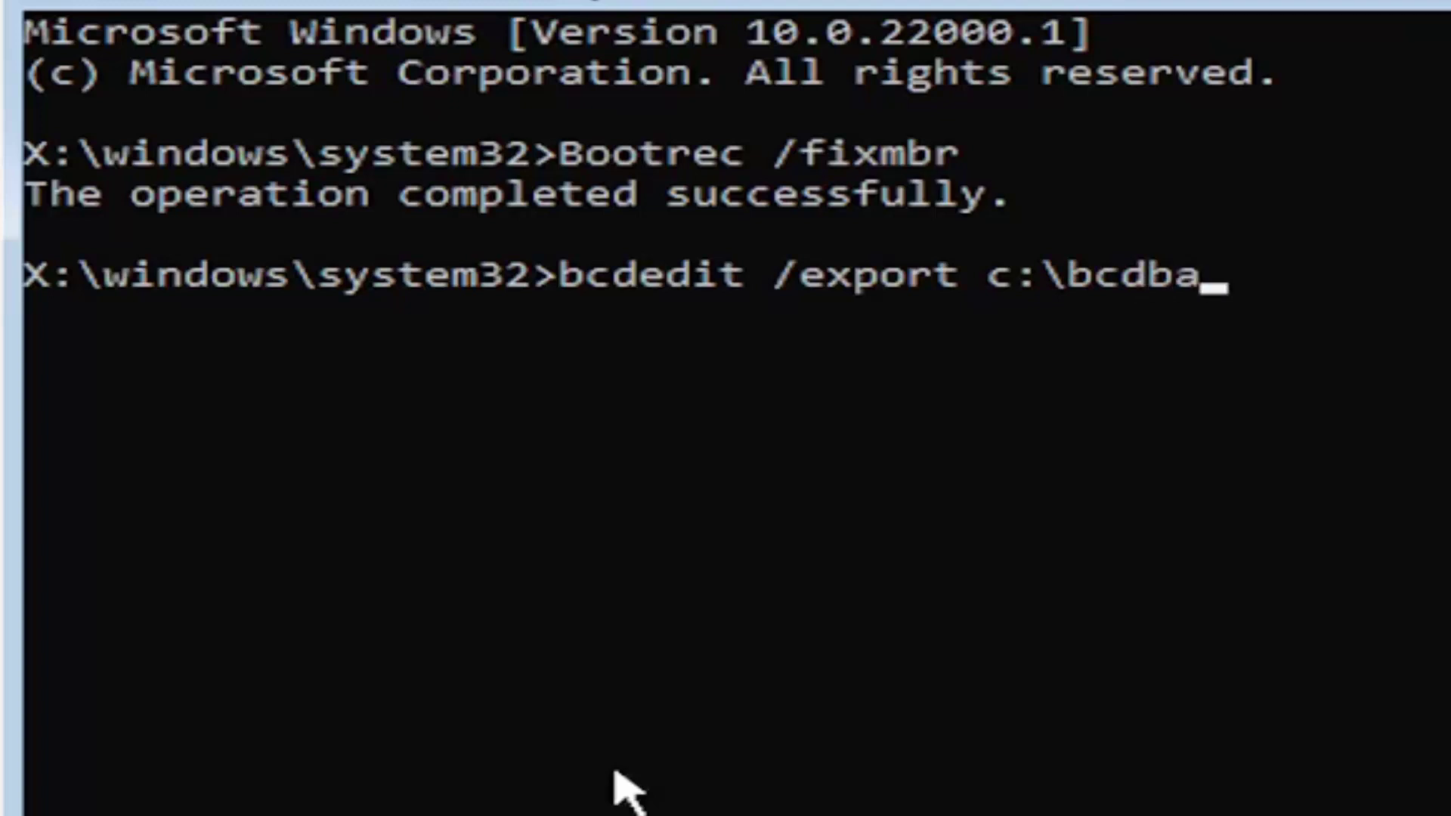
type("ckup")
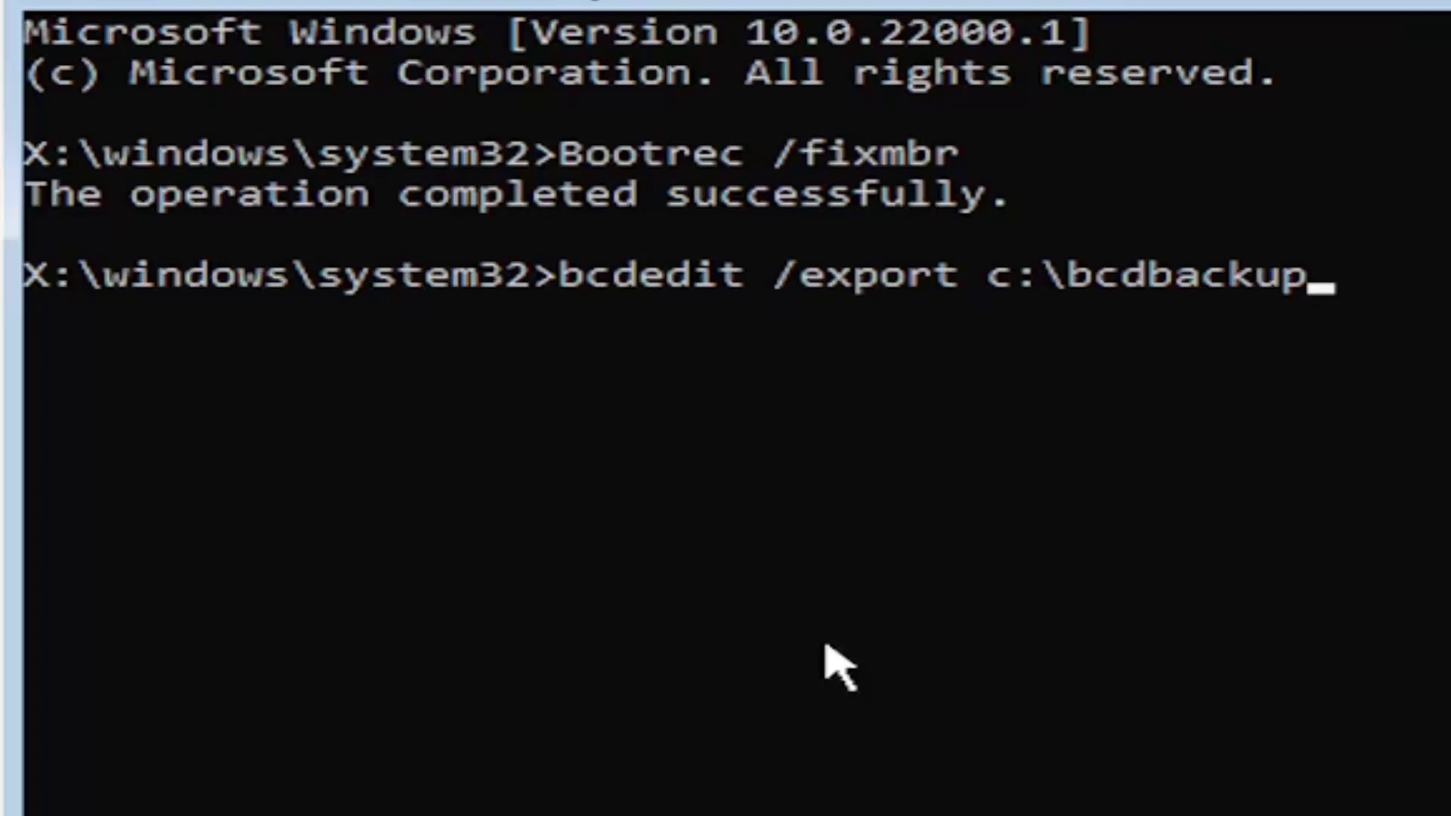
Run bcdedit /export c:\bcdbackup to save a copy of the boot configuration data.
key("Return")
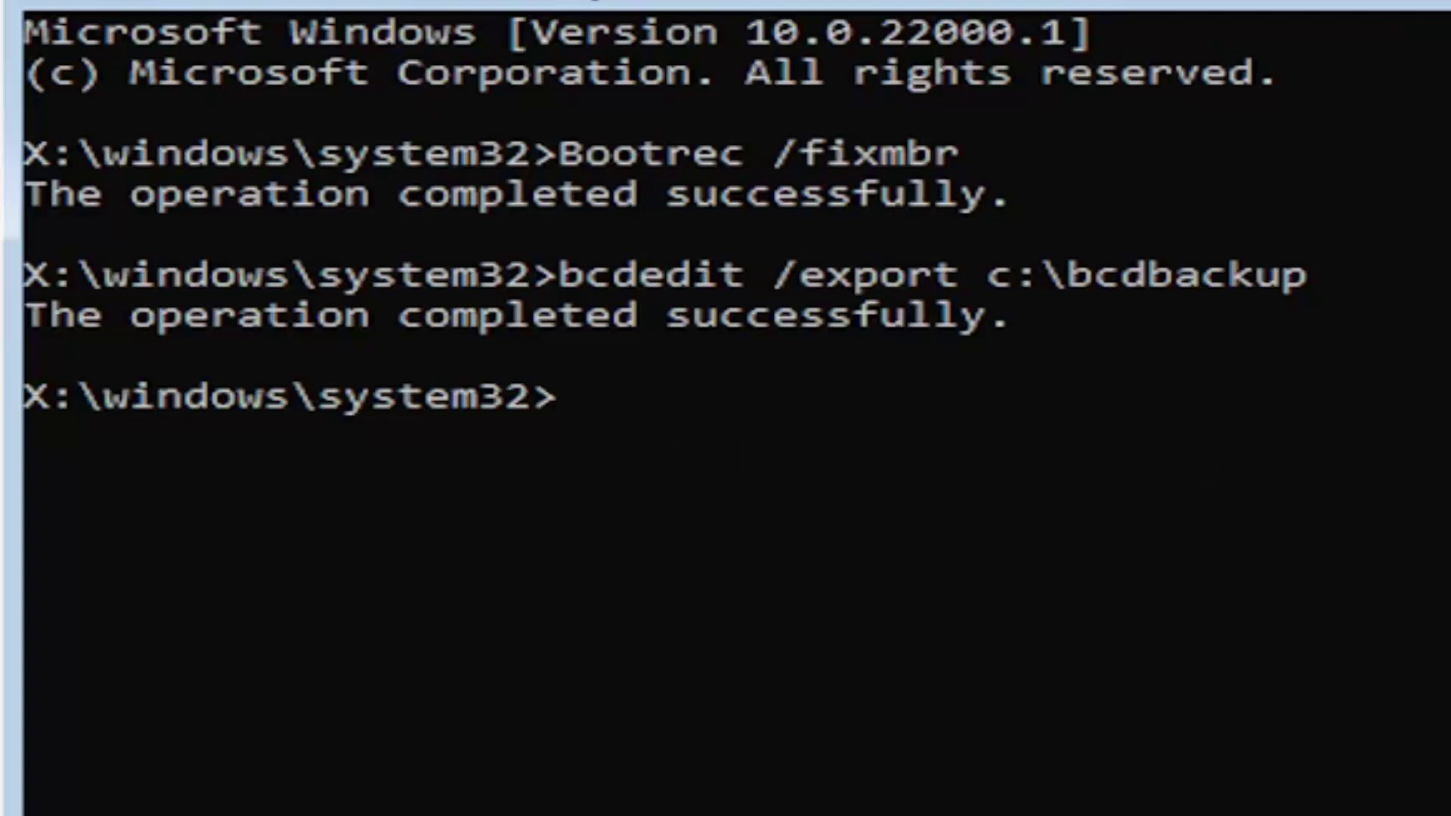
type("att")
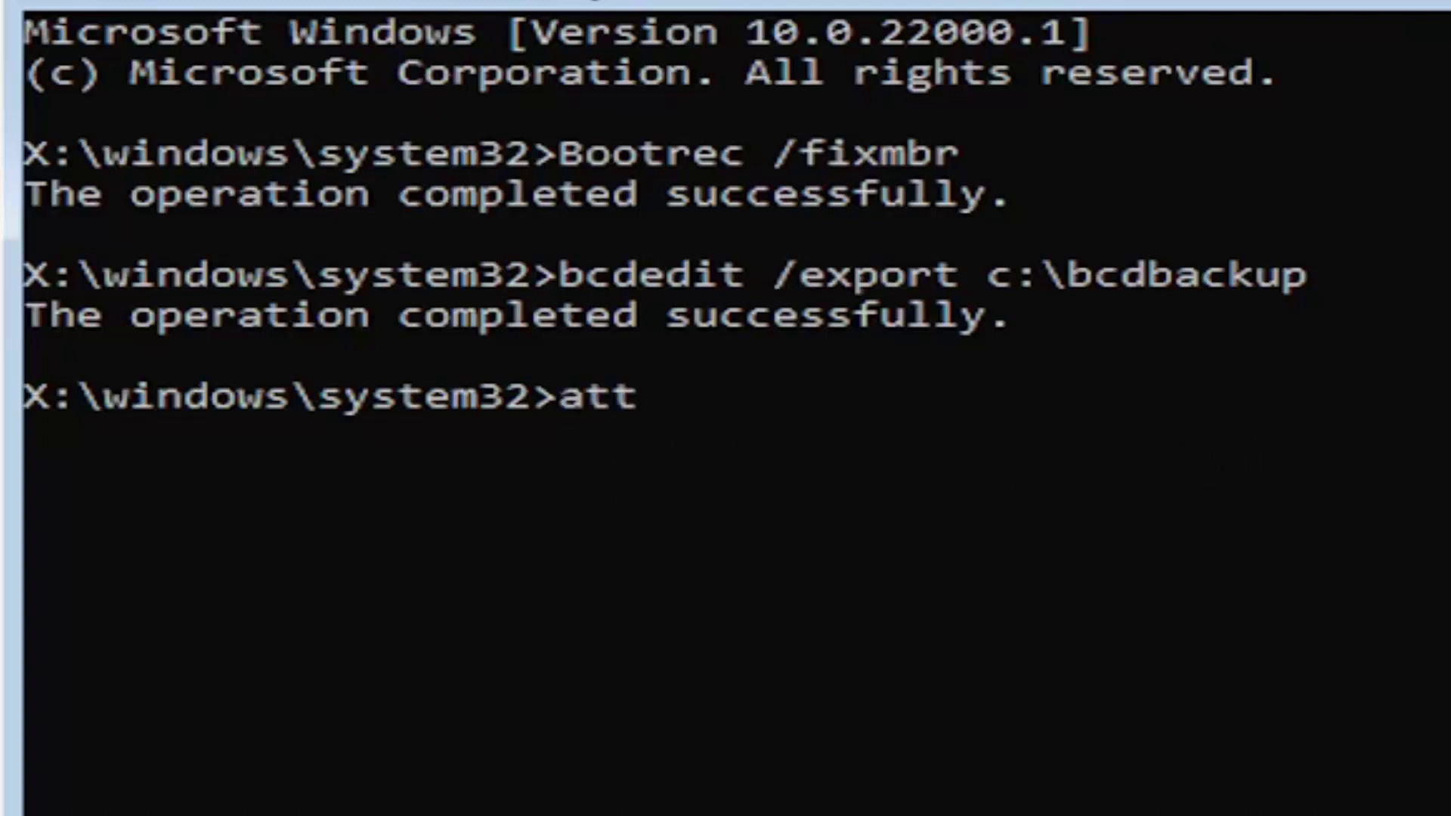
type("rib")
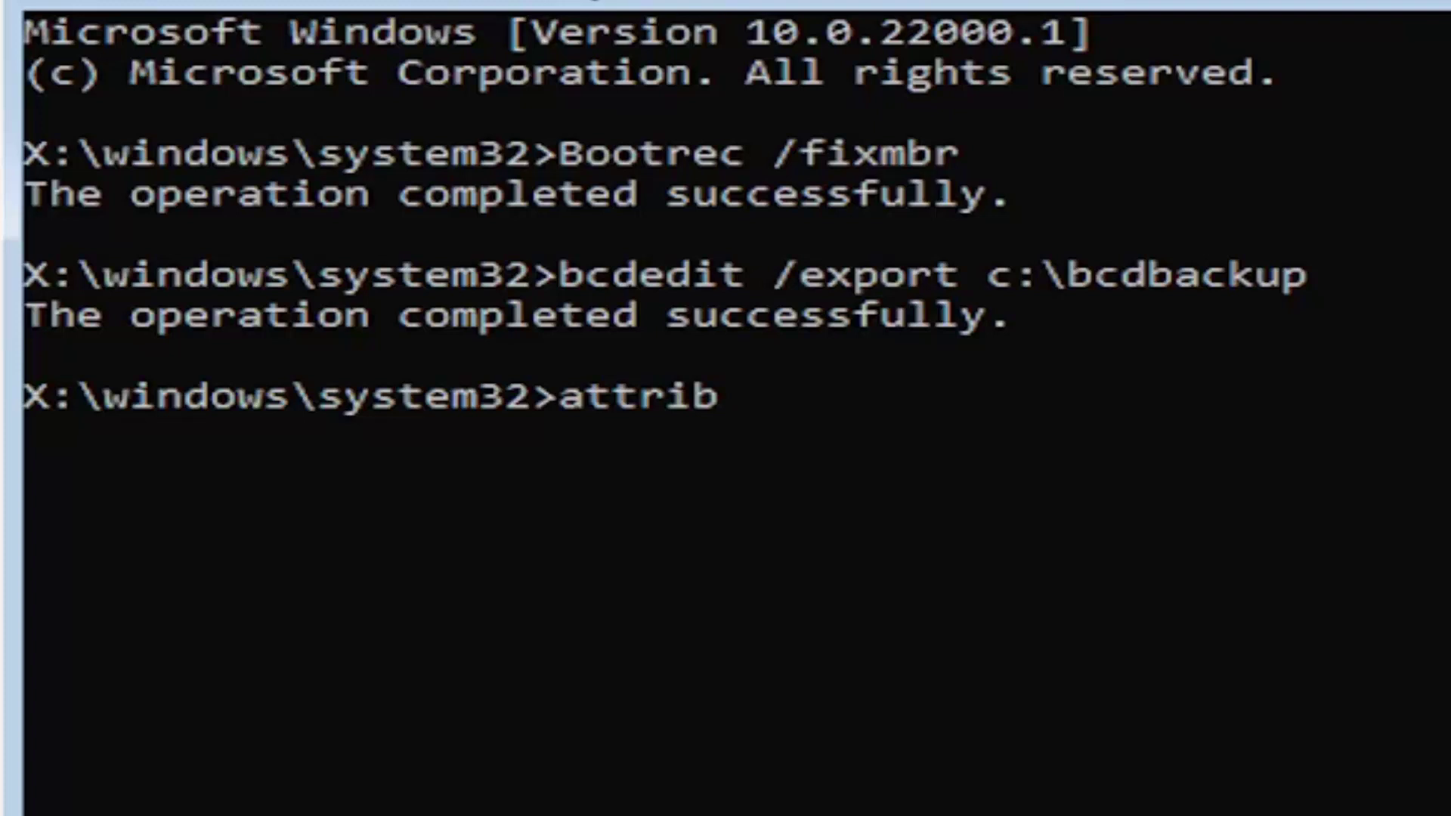
type(" c")
type(":")
type("\\")
type("boo")
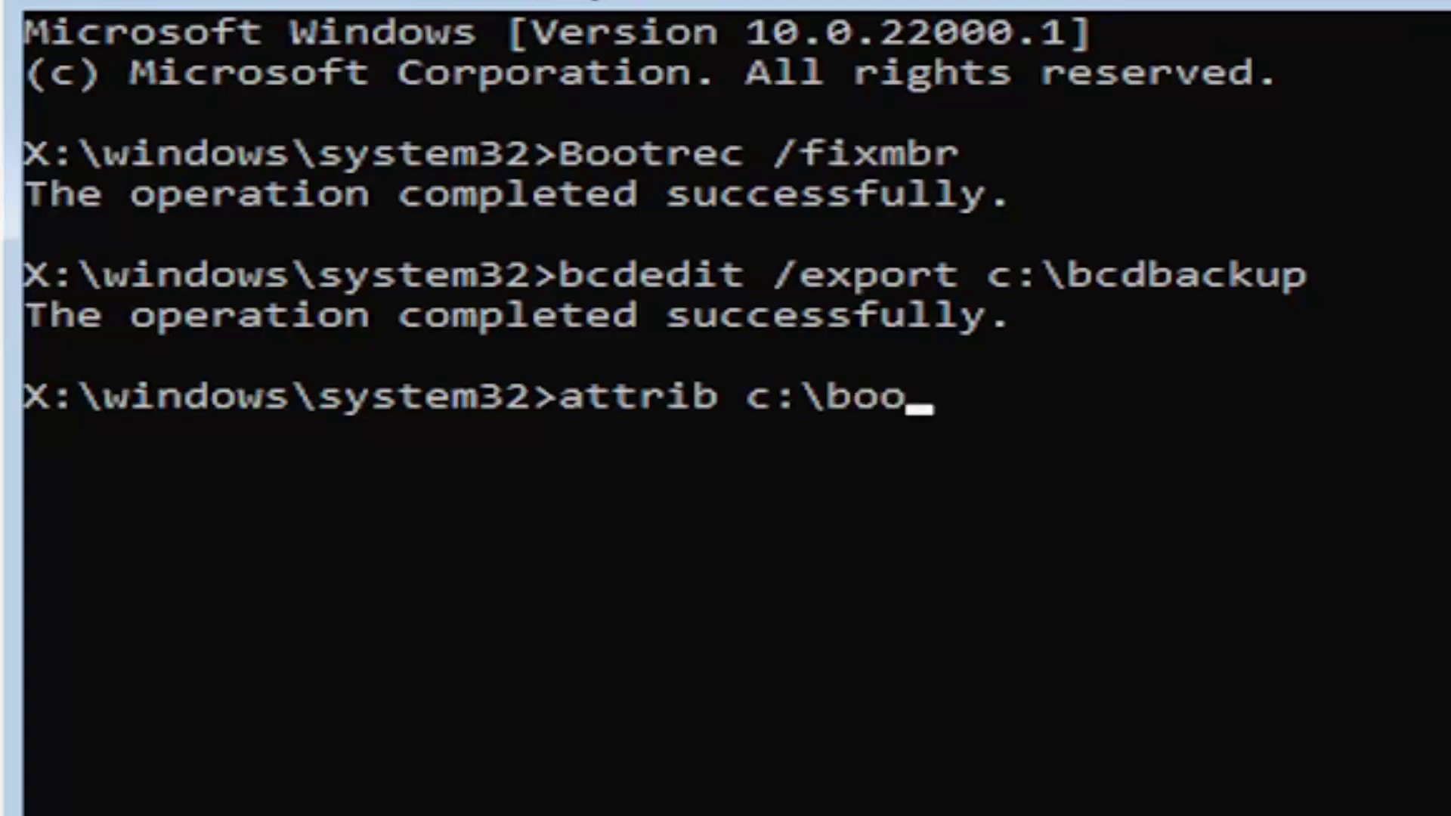
type("t")
type("\\bcd ")
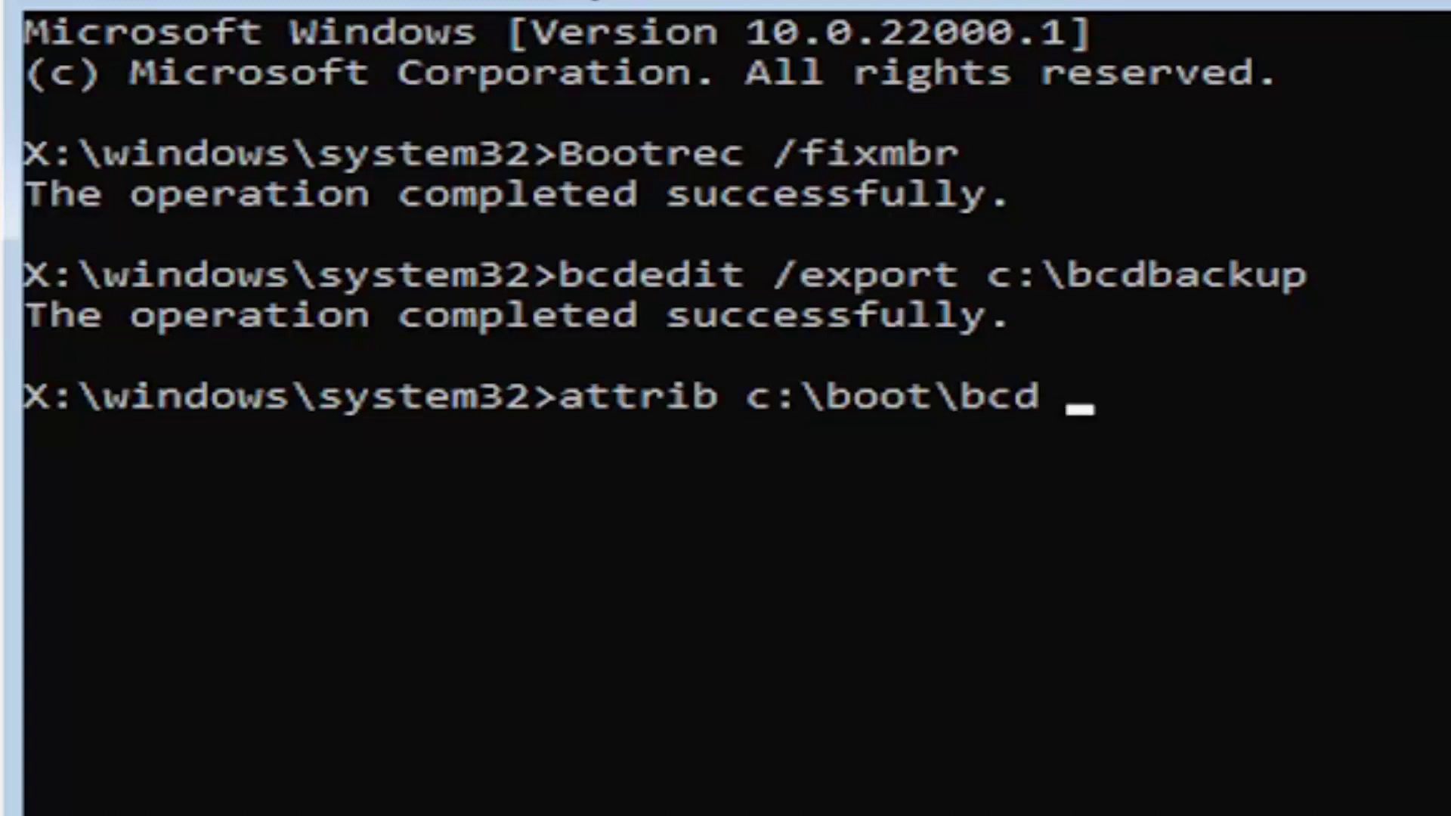
type("-h")
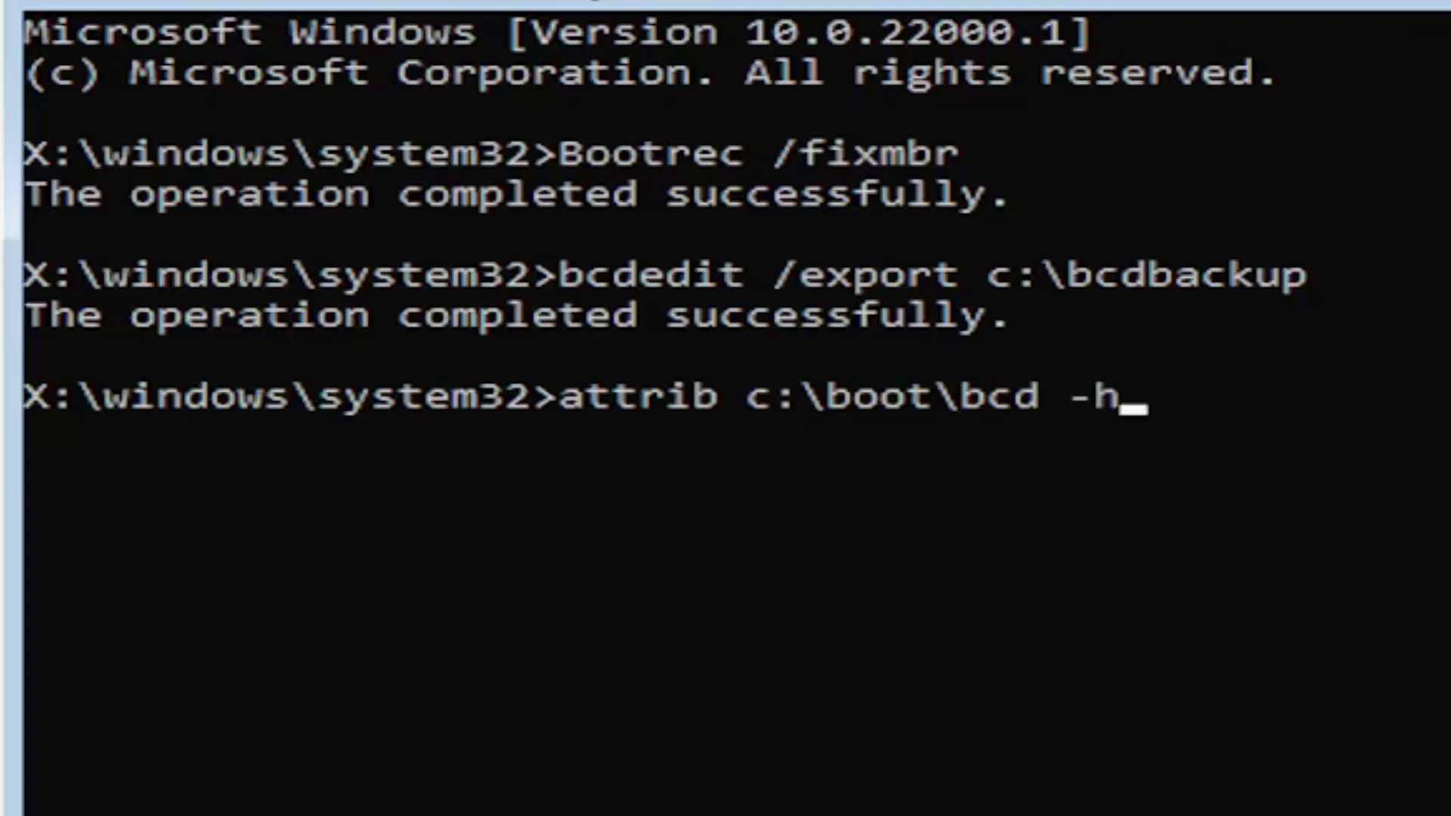
type(" -r")
type(" -s")
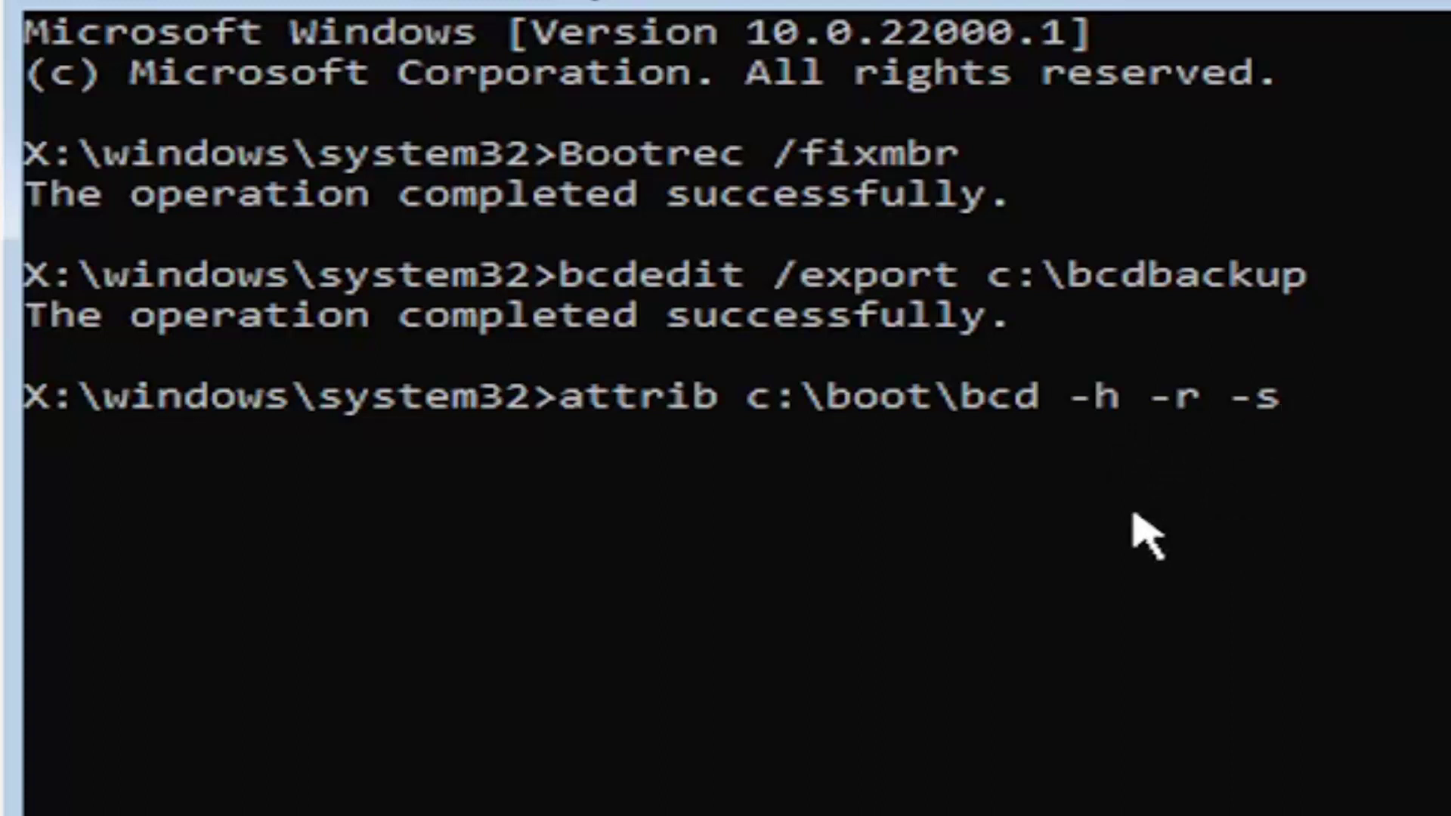
Run attrib c:\boot\bcd -h -r -s to clear the file's hidden, read-only and system flags.
key("Return")
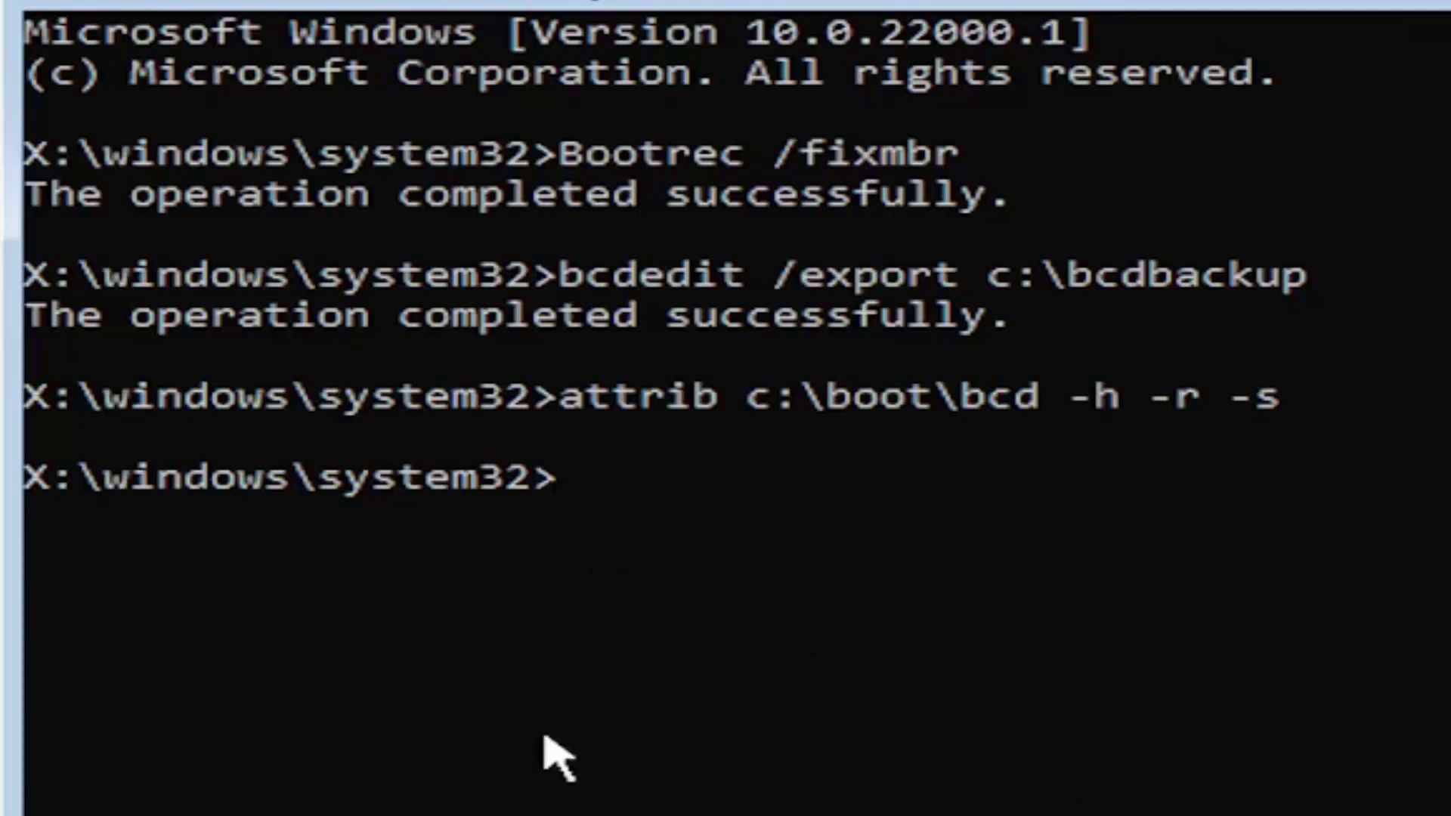
type("ren")
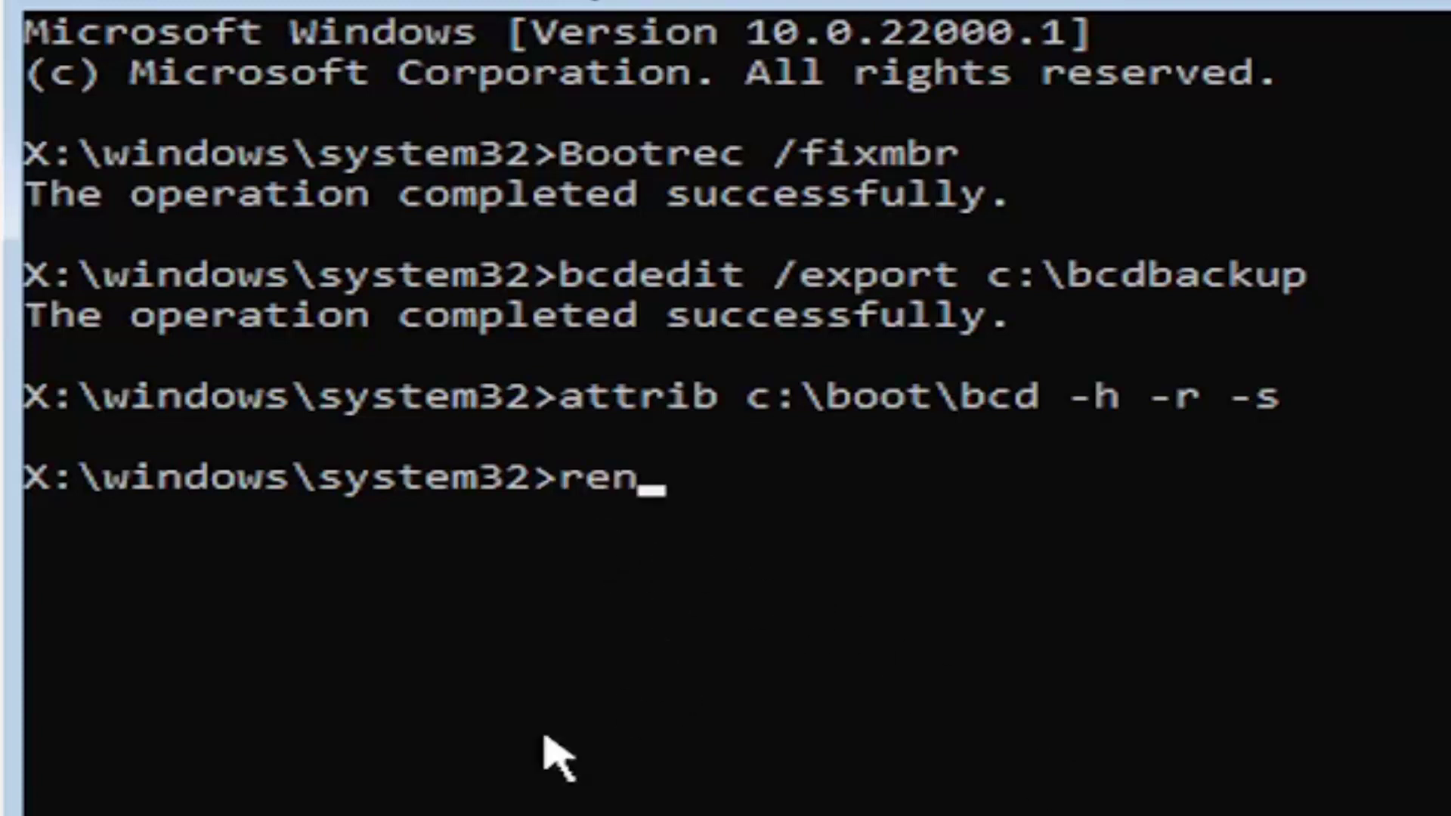
type(" c")
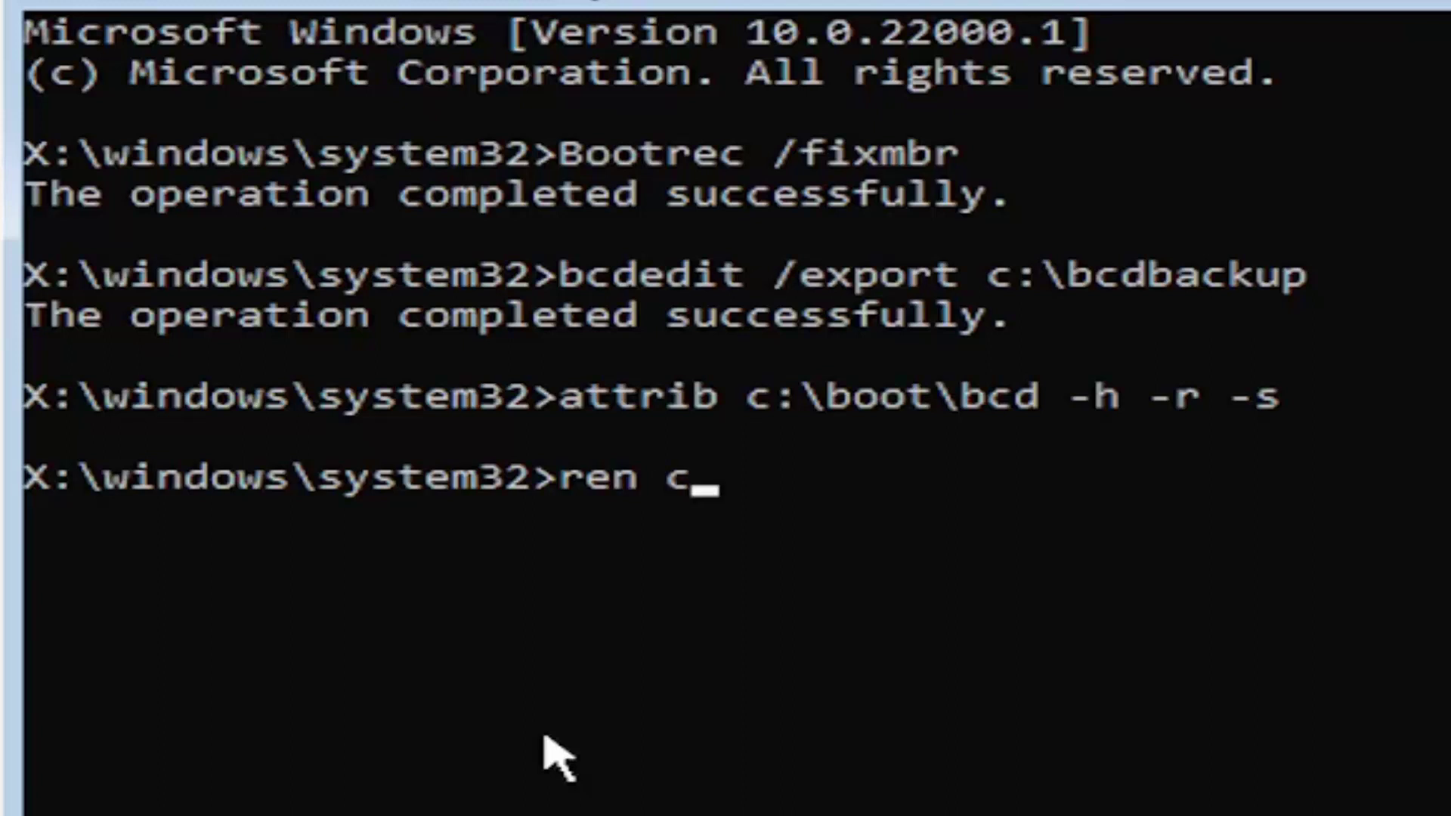
type(":")
type("\\")
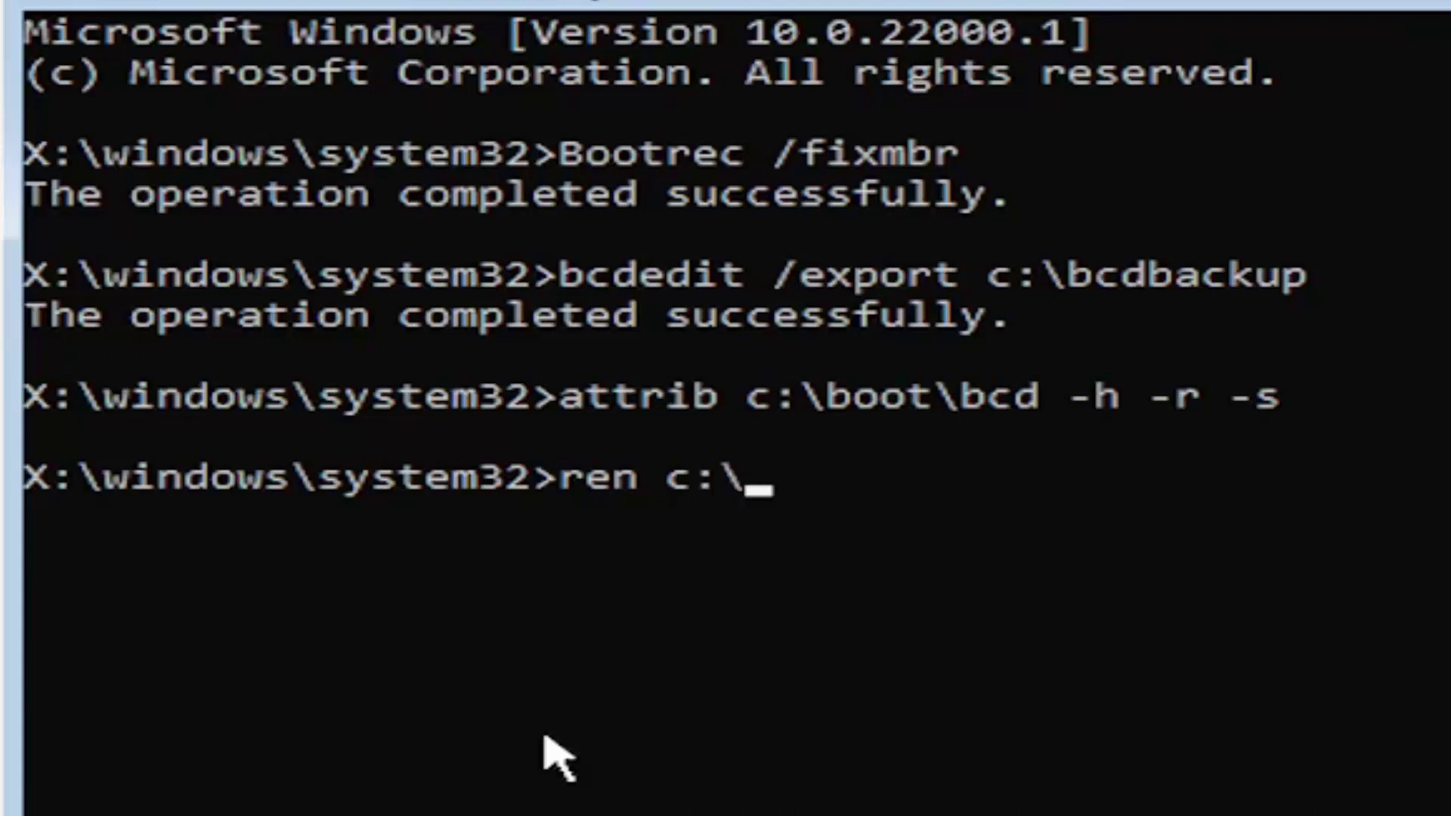
type("boot")
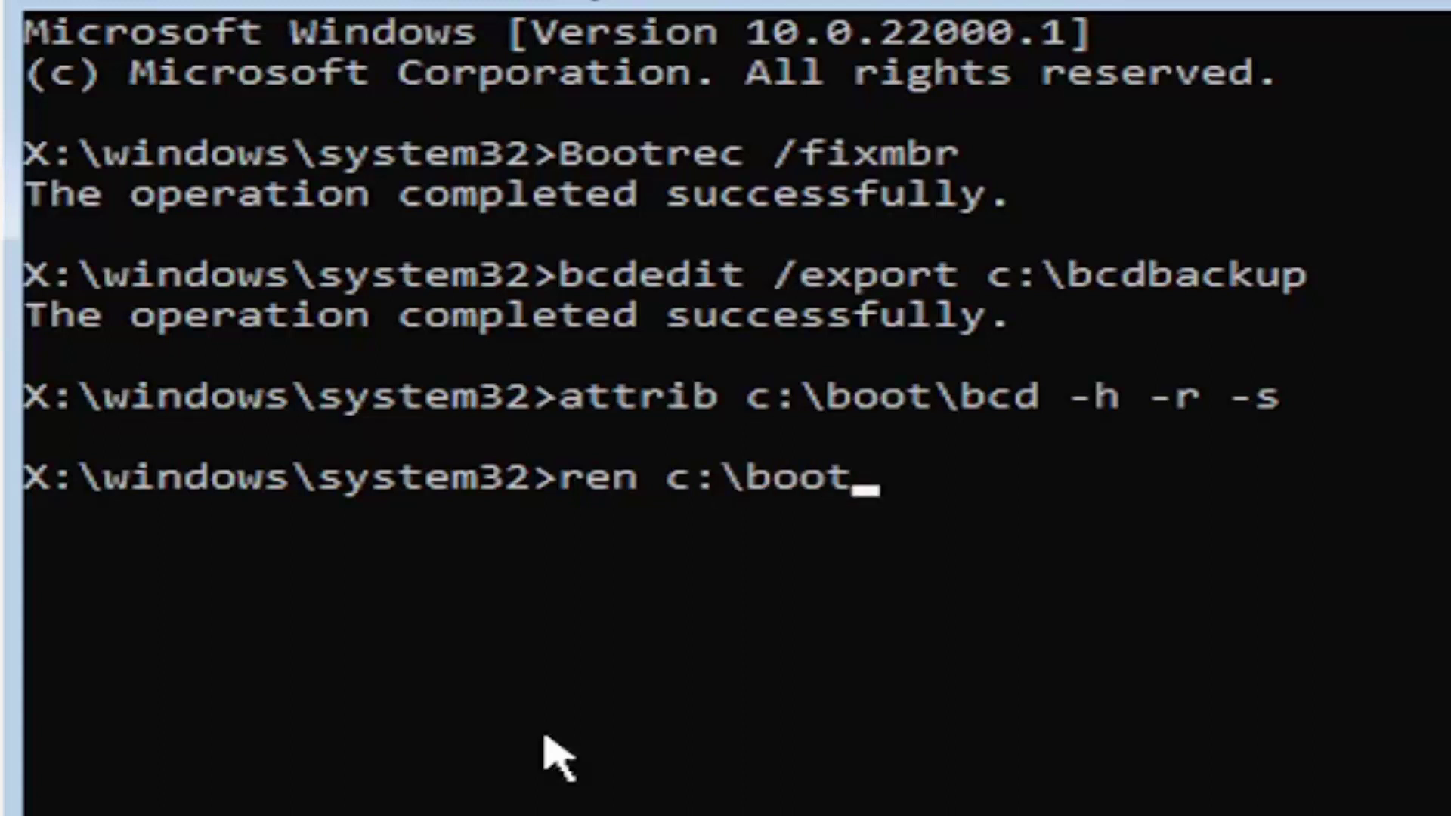
type("\\bc")
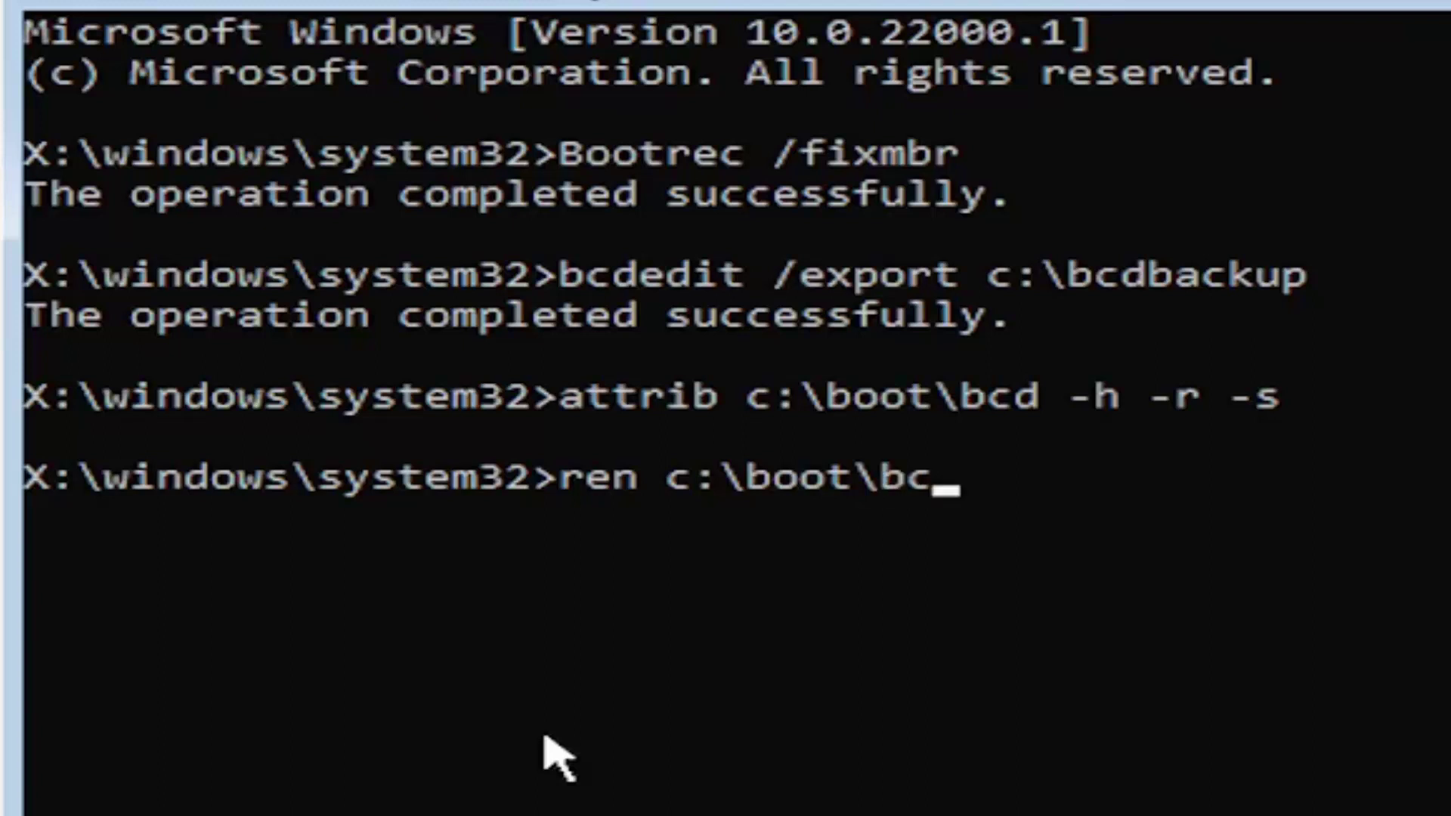
type("d ")
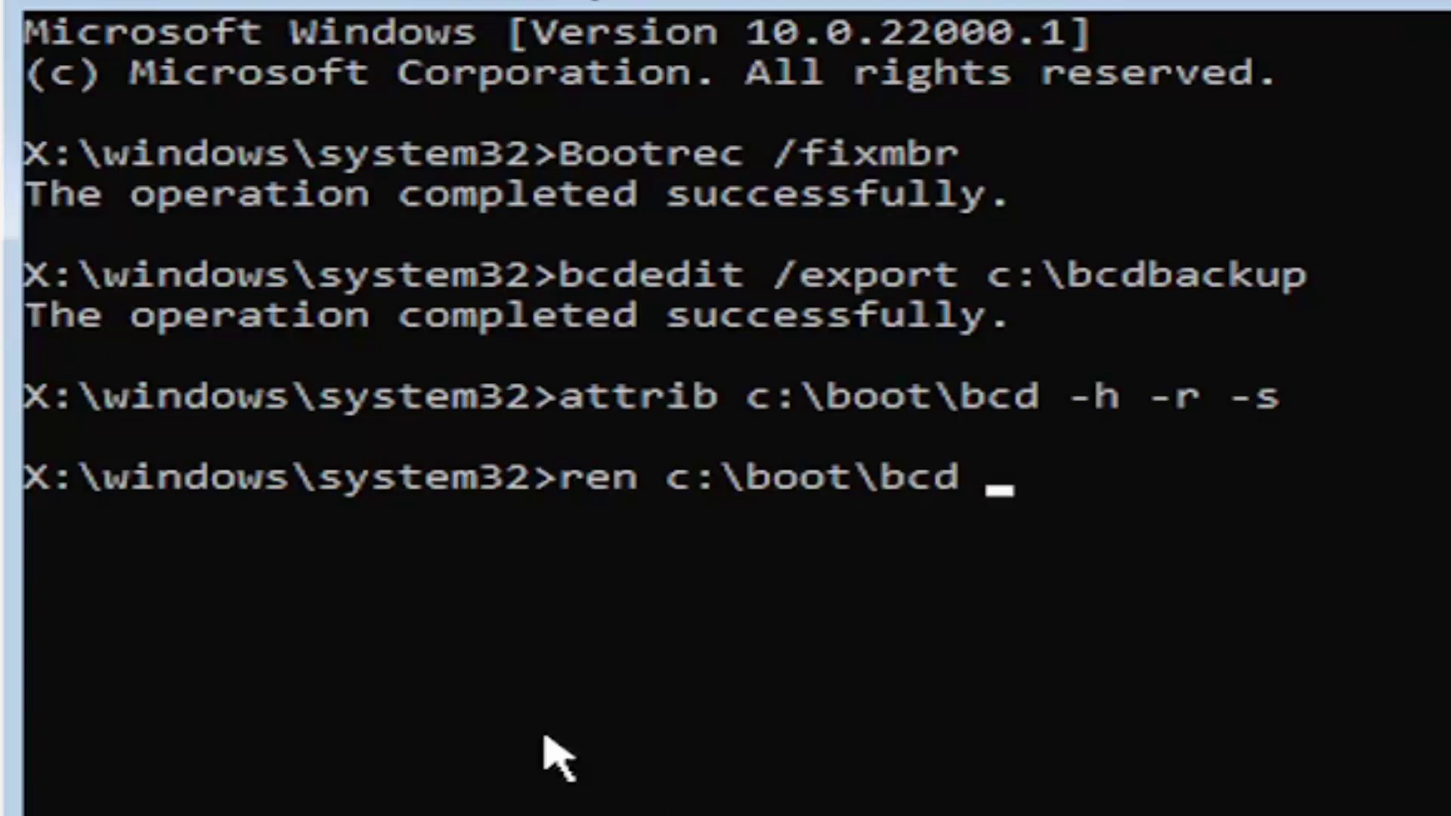
type("bcd.")
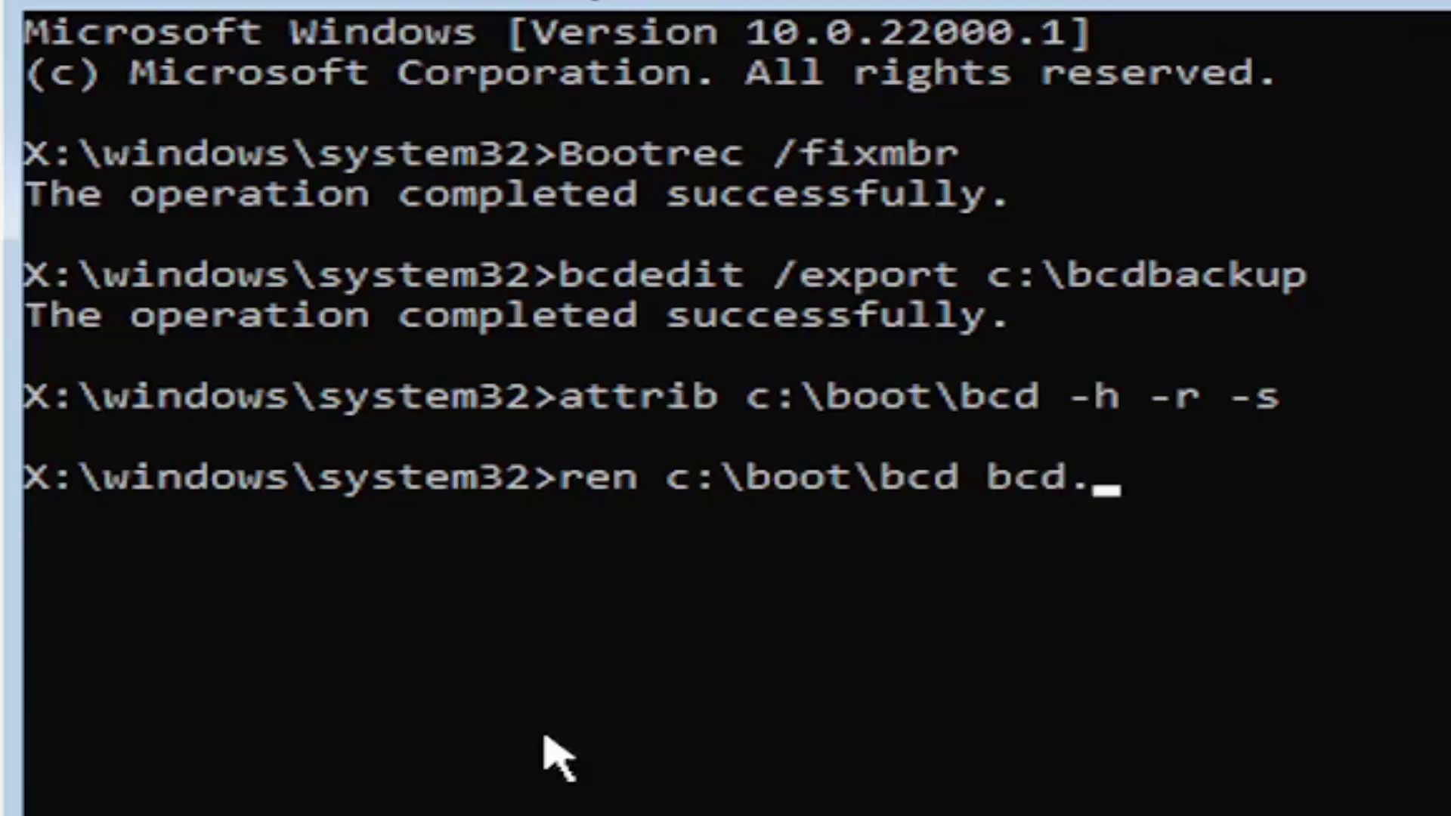
type("old")
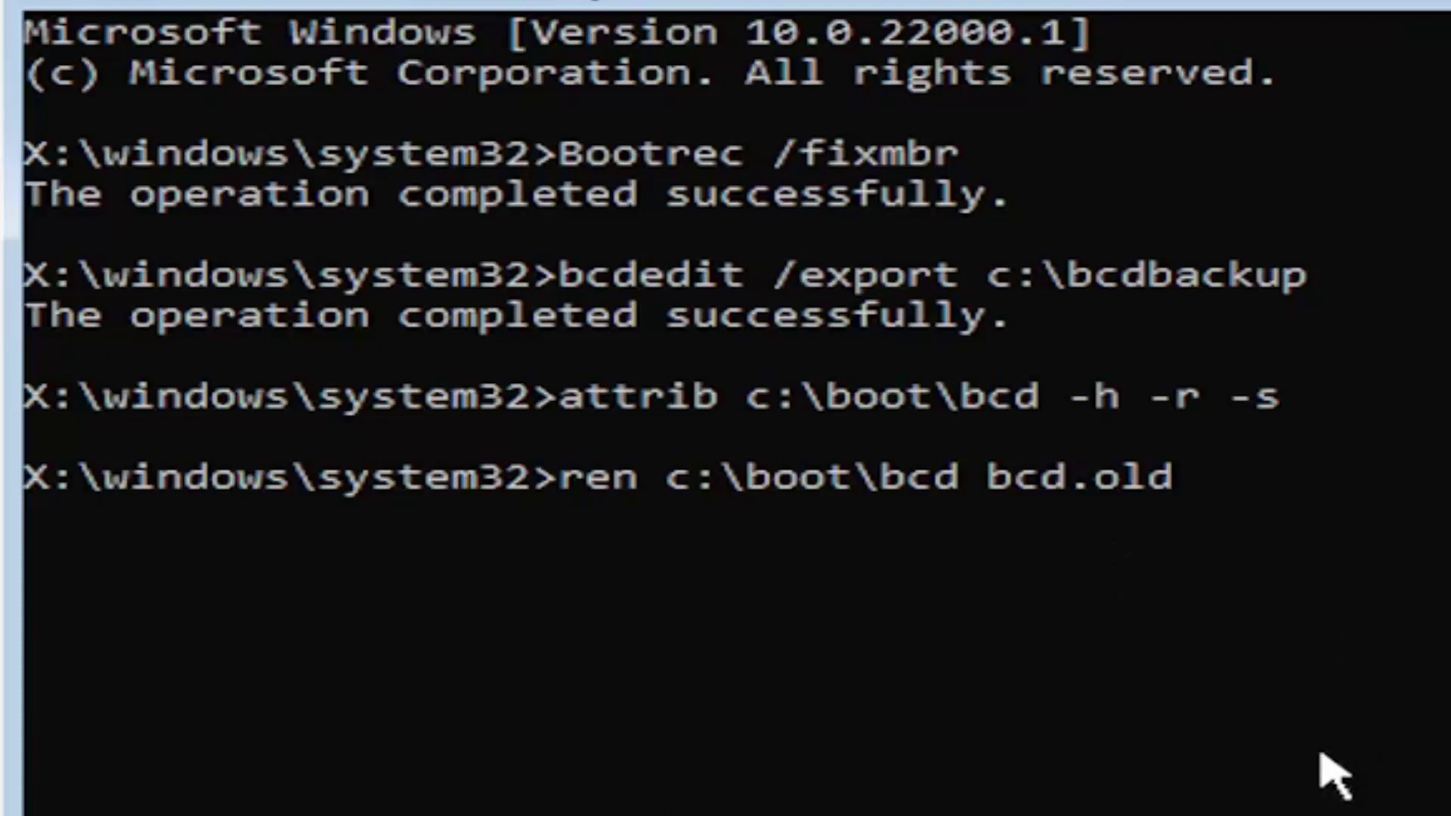
Run ren c:\boot\bcd bcd.old to rename the boot configuration file.
key("Return")
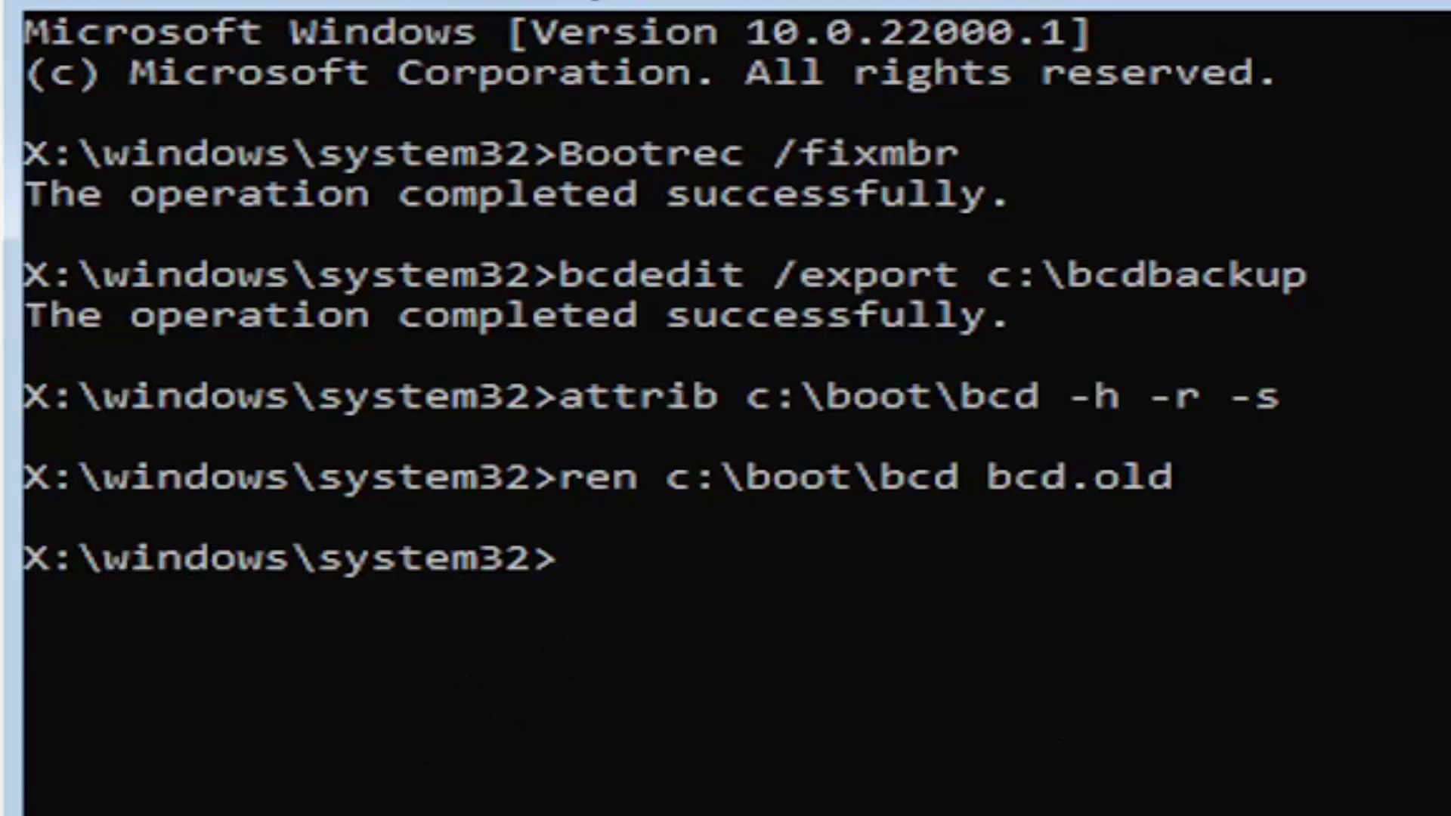
type("b")
type("ootre")
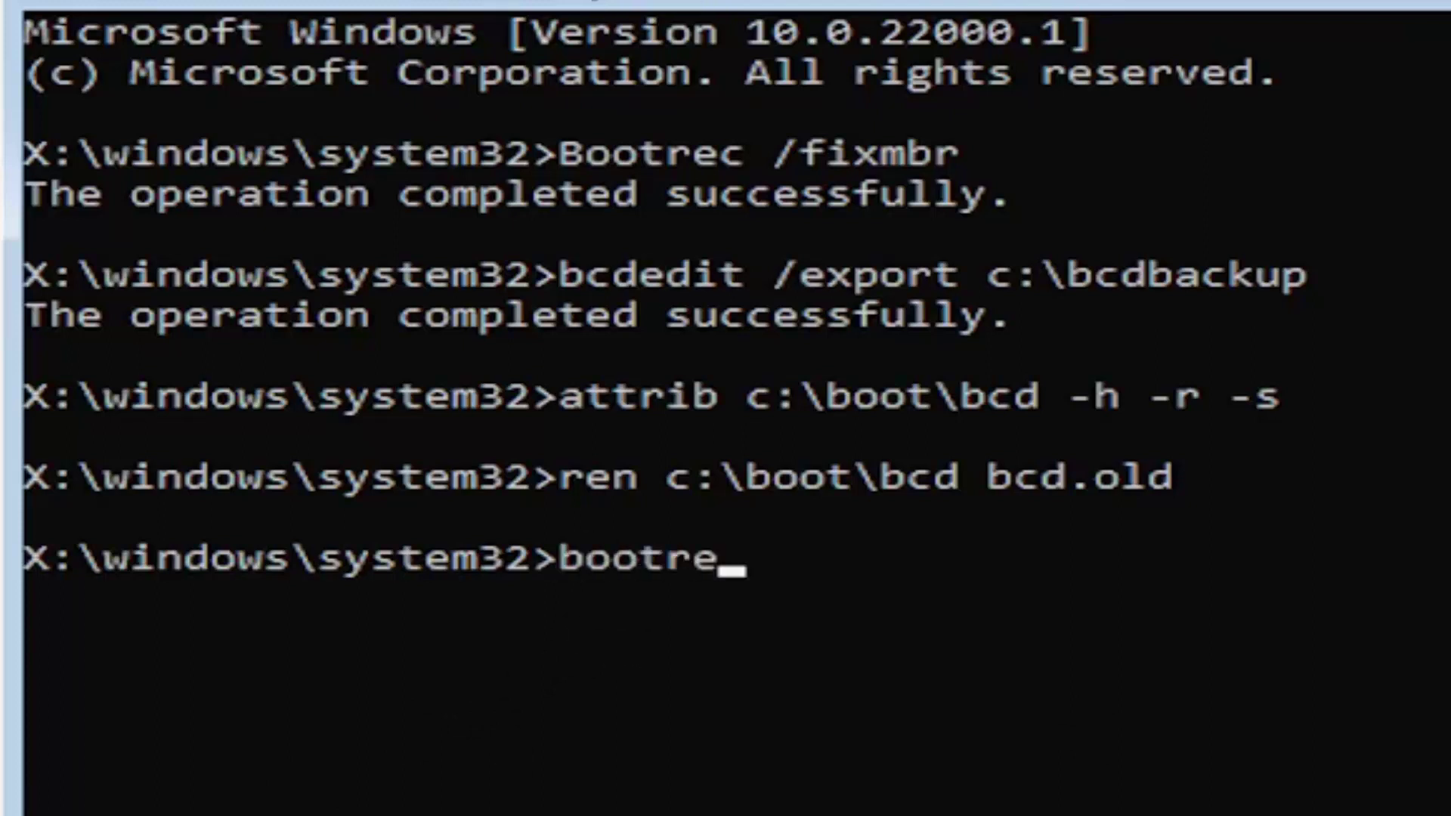
type("c")
type(" /rebu")
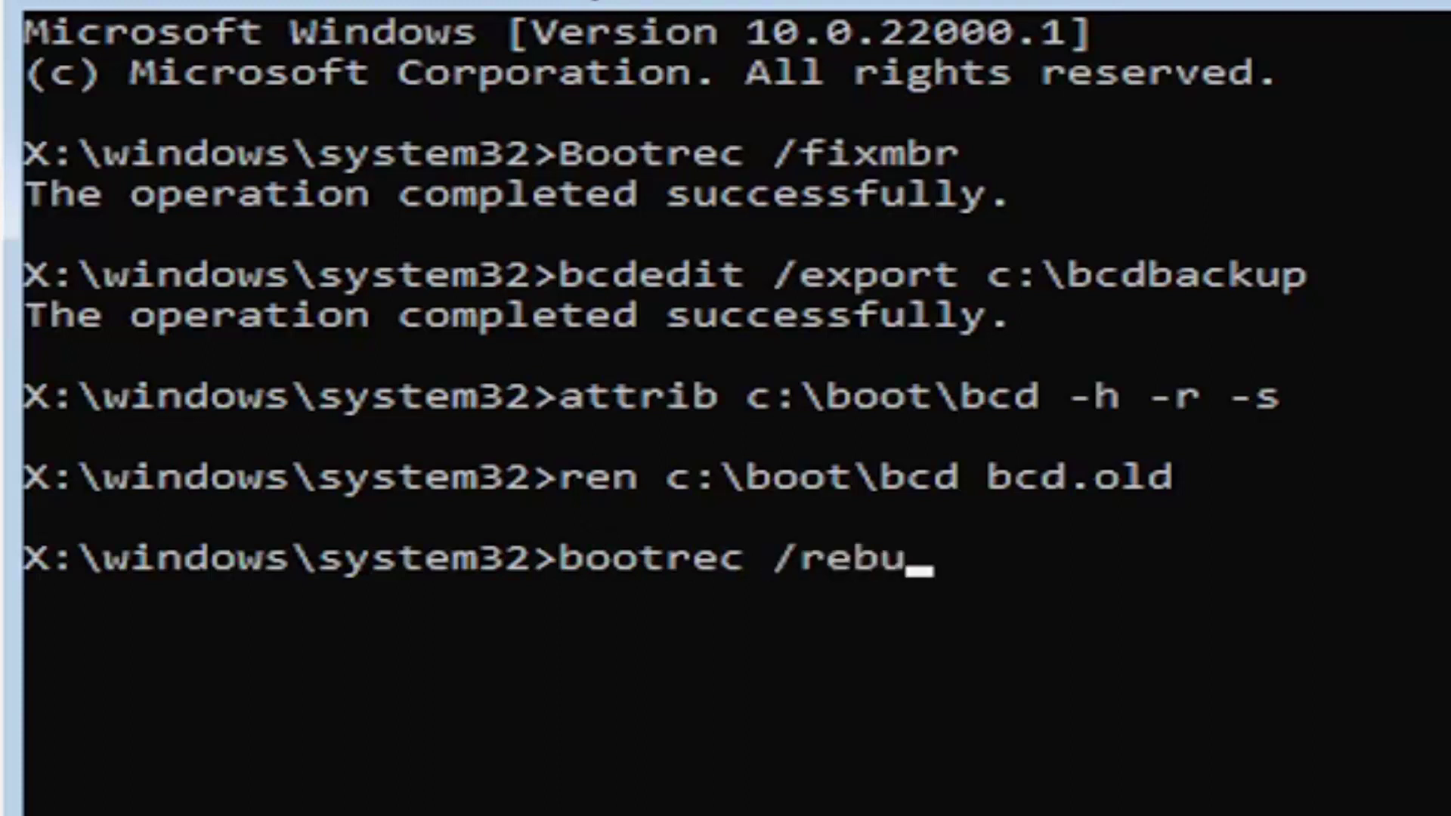
type("ildb")
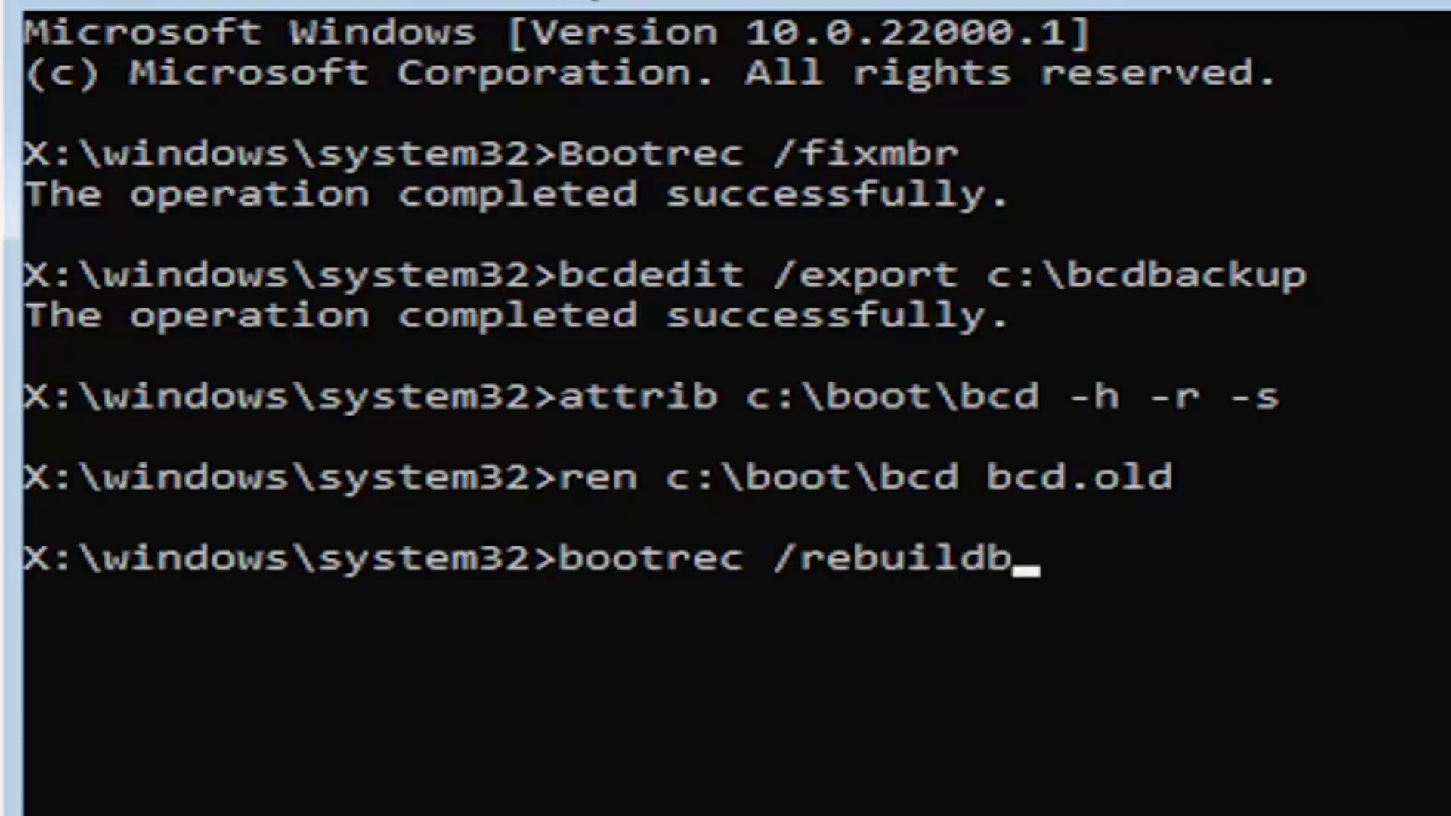
type("cd")
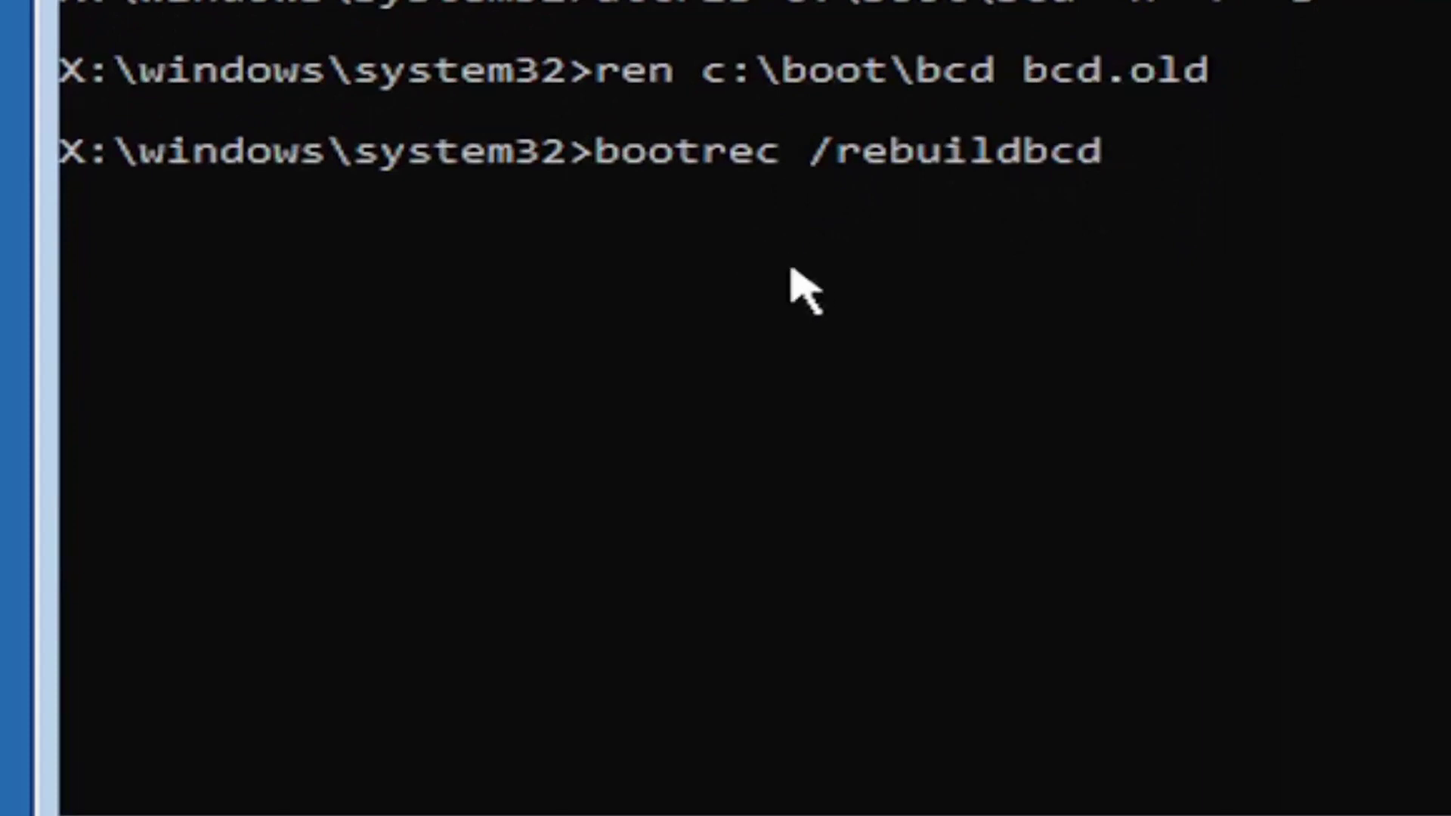
Run bootrec /rebuildbcd and answer y to add D:\Windows to the boot list.
key("Return")
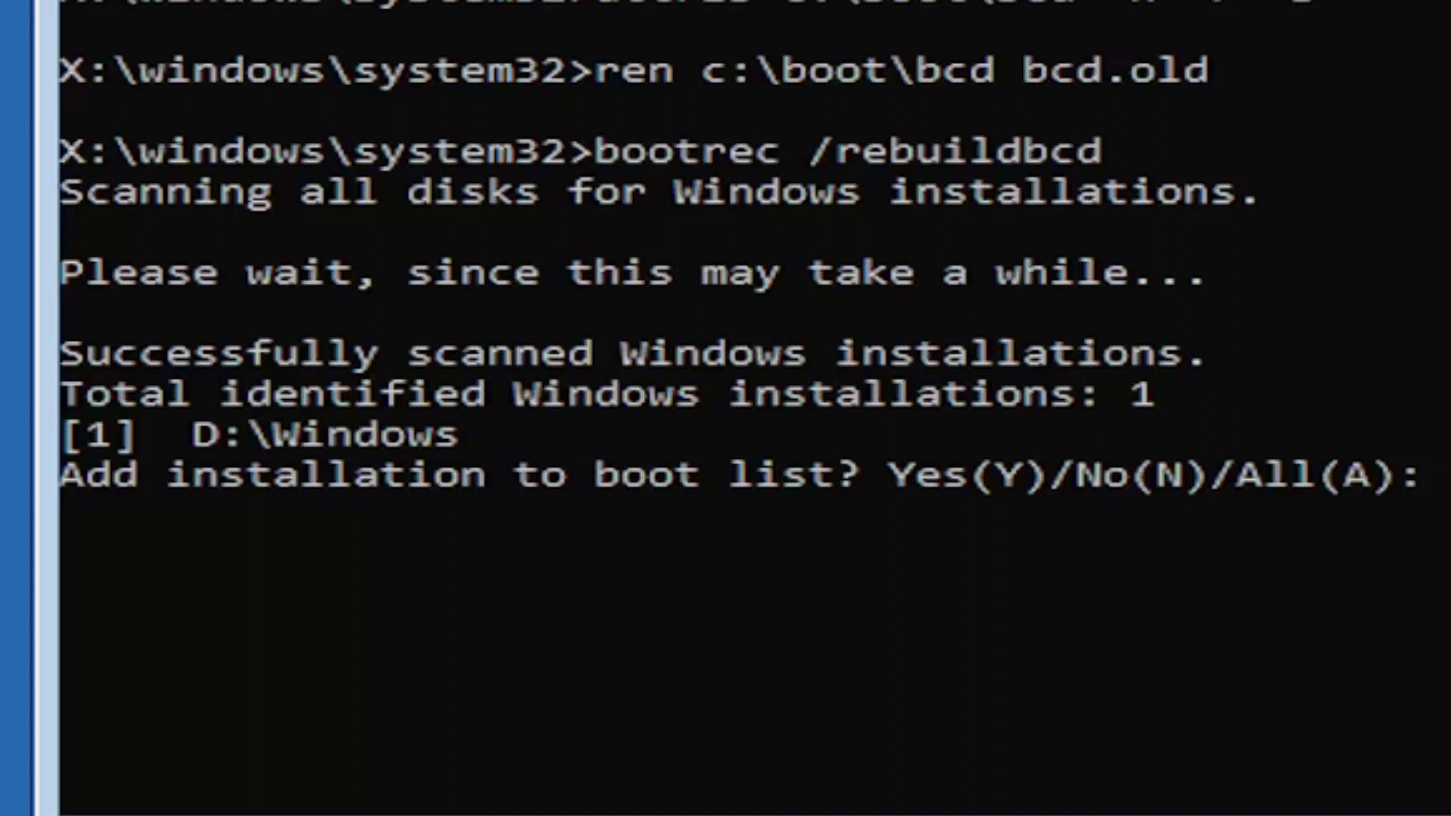
type("y")
key("Return")
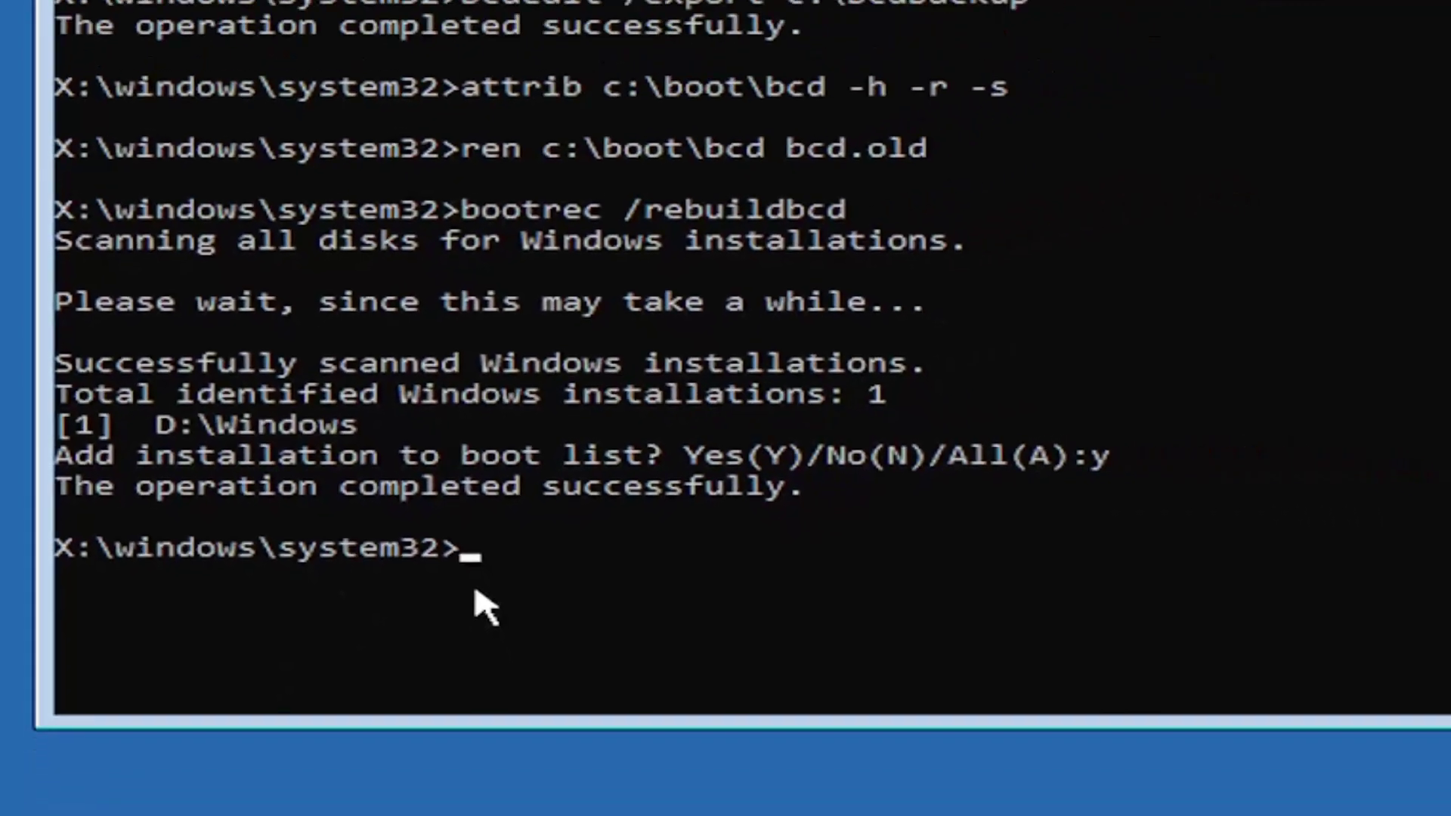
Close the Command Prompt window to get back to the Choose an option screen.
left_click(1422, 70)
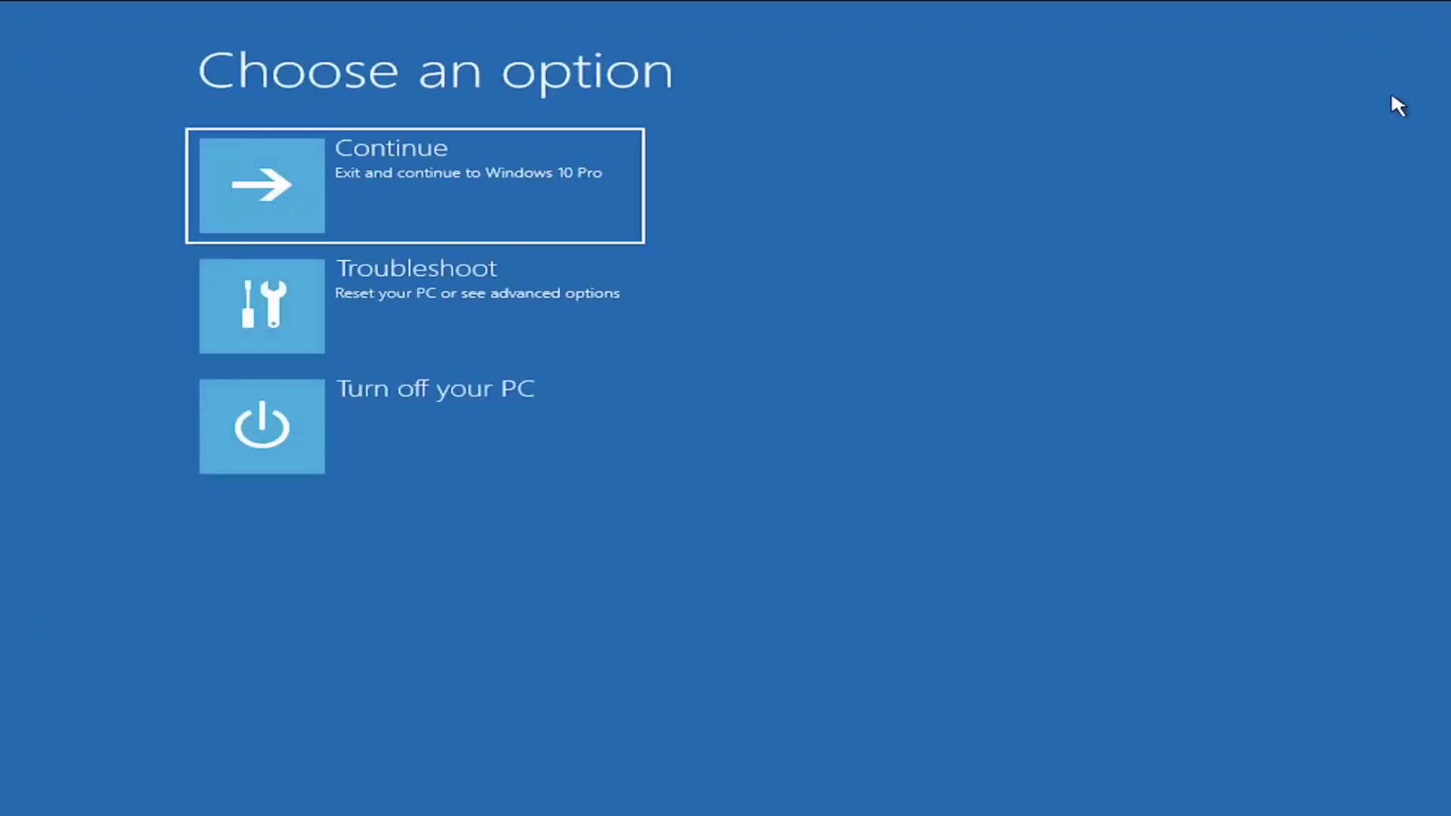